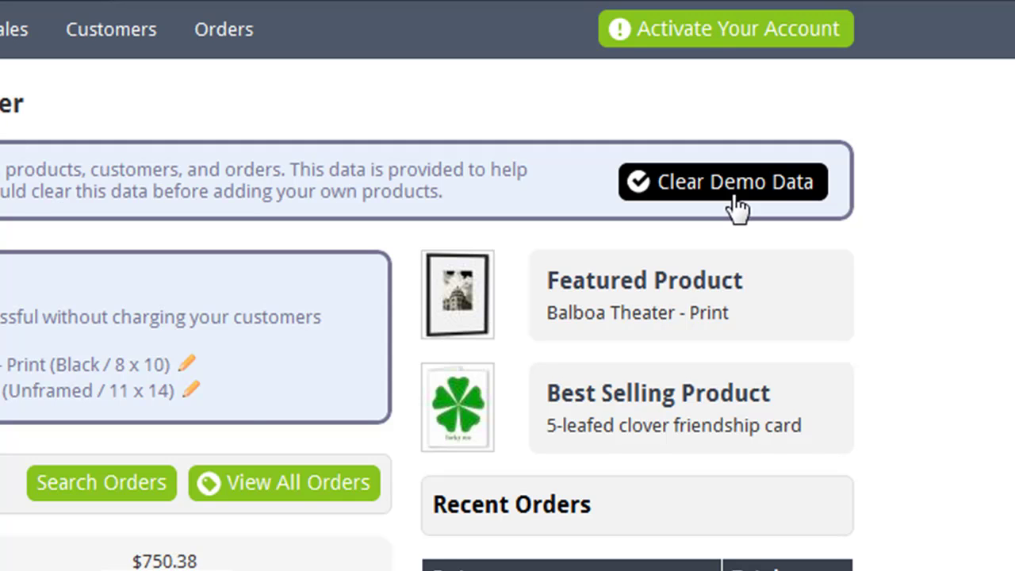
# Clear the sample demo products, customers and orders from the store dashboard.
pyautogui.click(735, 200)
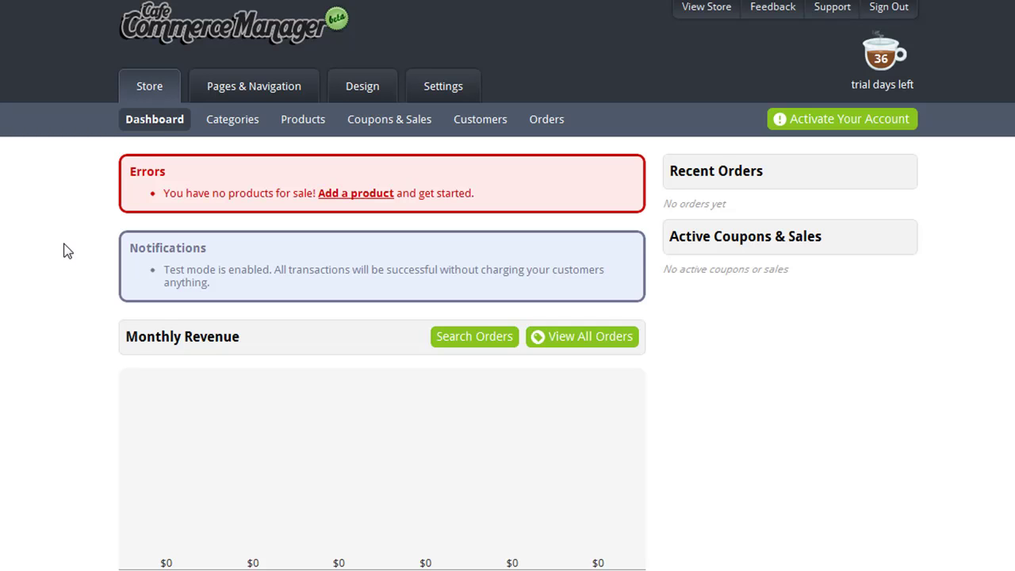
# Add two store categories, 'Clothing' and 'Coffee'.
pyautogui.click(214, 125)
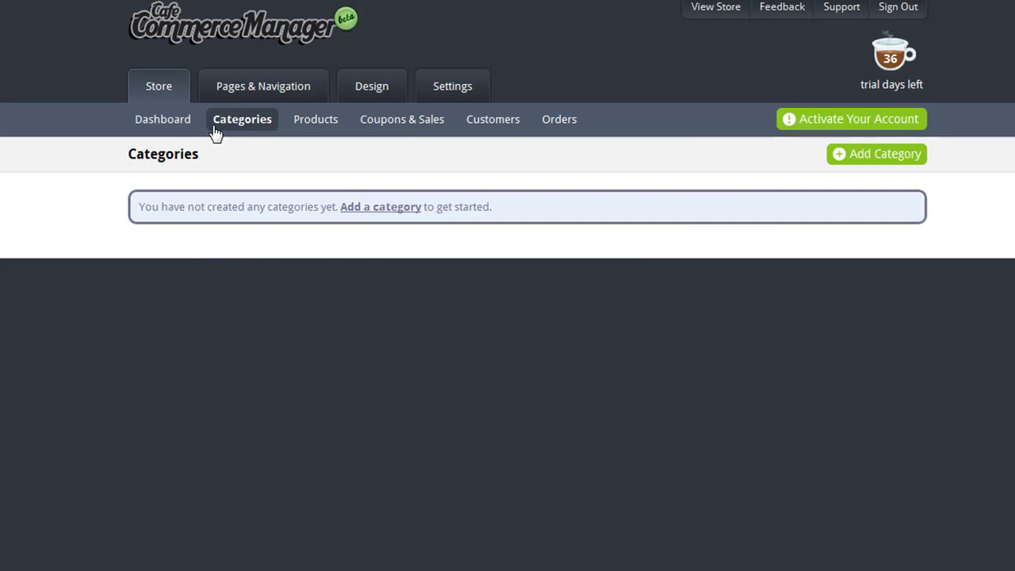
pyautogui.click(350, 208)
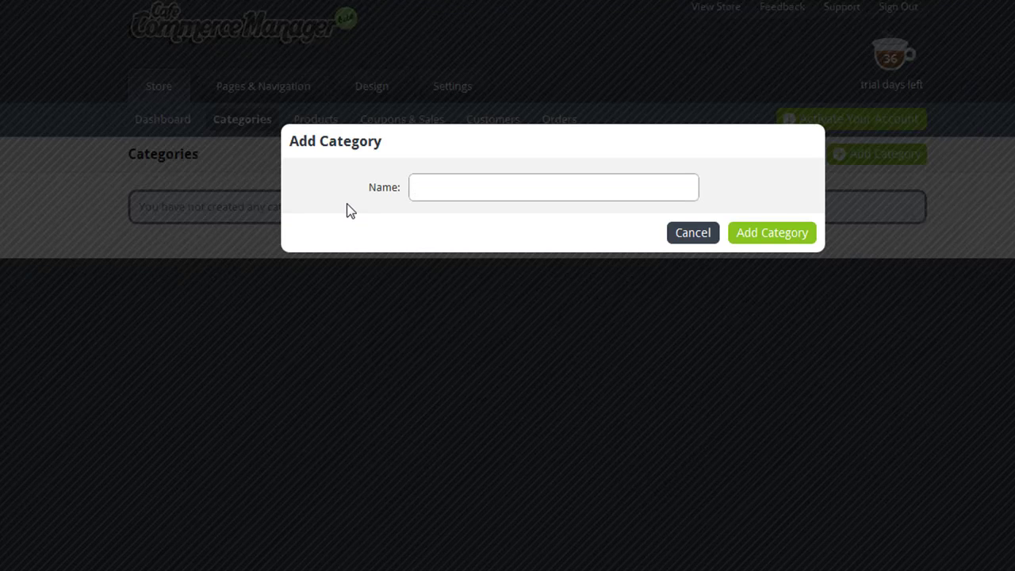
pyautogui.write('Clothing')
pyautogui.click(792, 231)
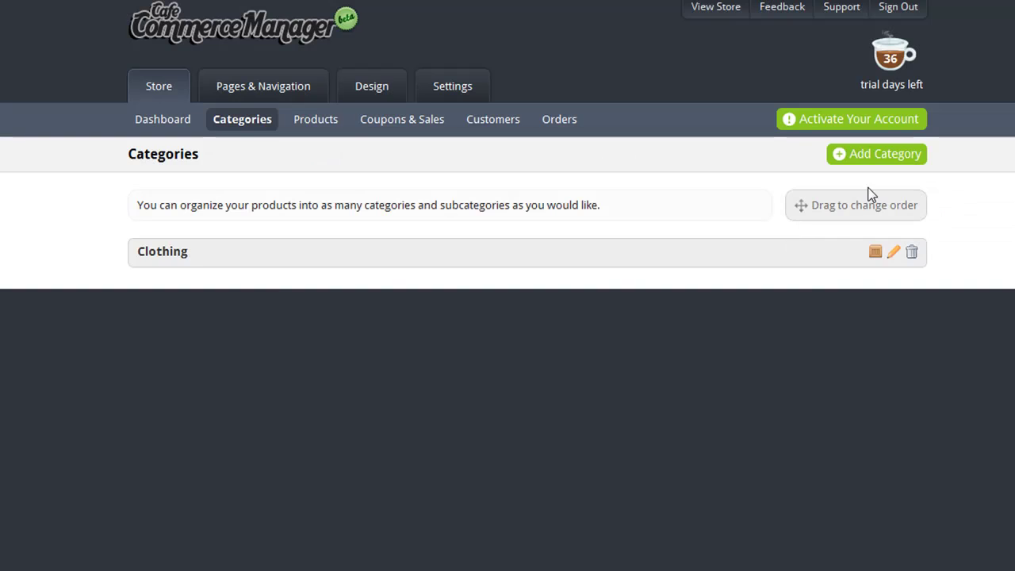
pyautogui.click(877, 161)
pyautogui.write('Coffee')
pyautogui.click(803, 228)
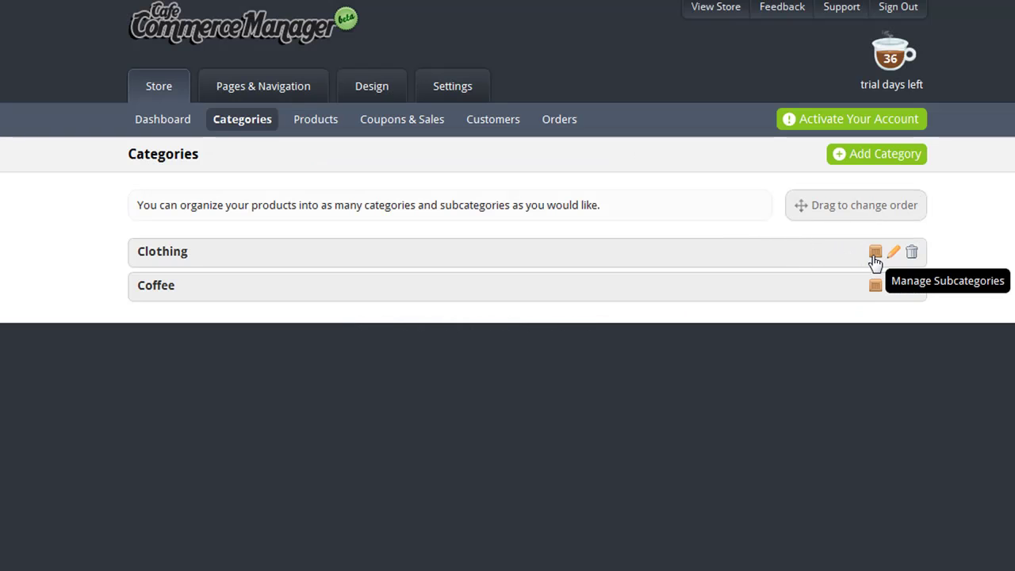
# Add a 'T-Shirt' subcategory under Clothing and return to the categories list.
pyautogui.click(875, 252)
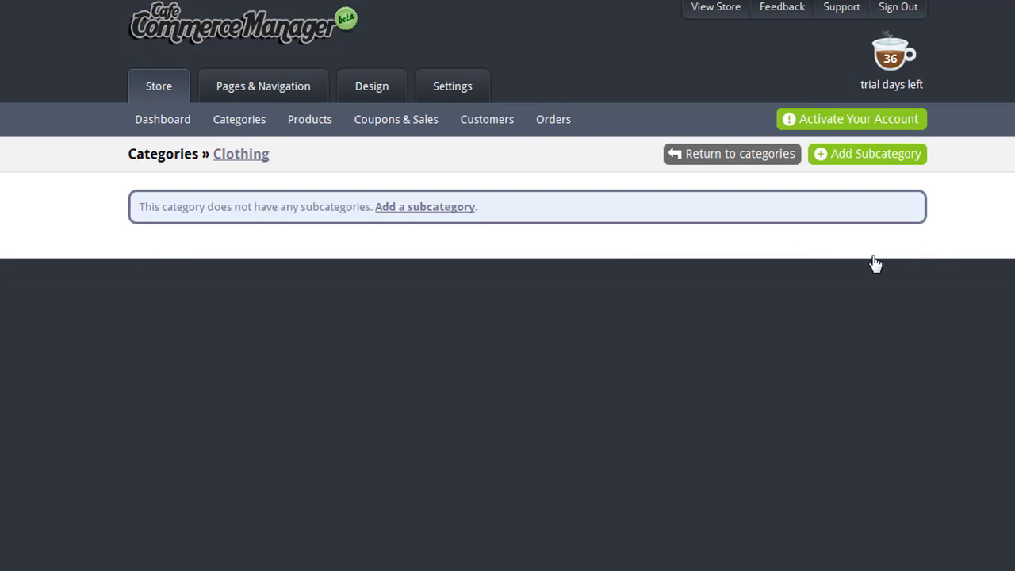
pyautogui.click(834, 165)
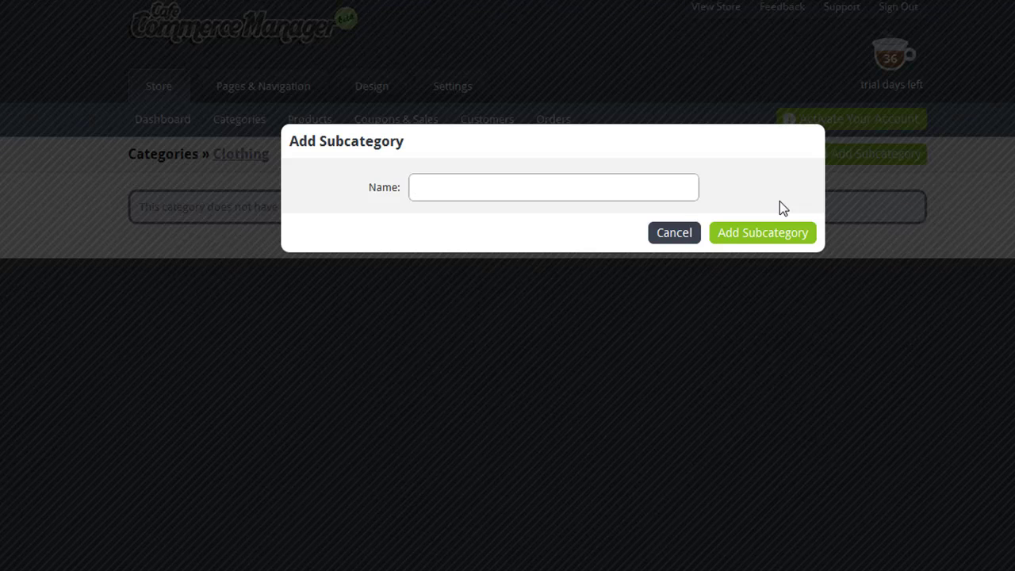
pyautogui.write('T-Shirt')
pyautogui.press('Return')
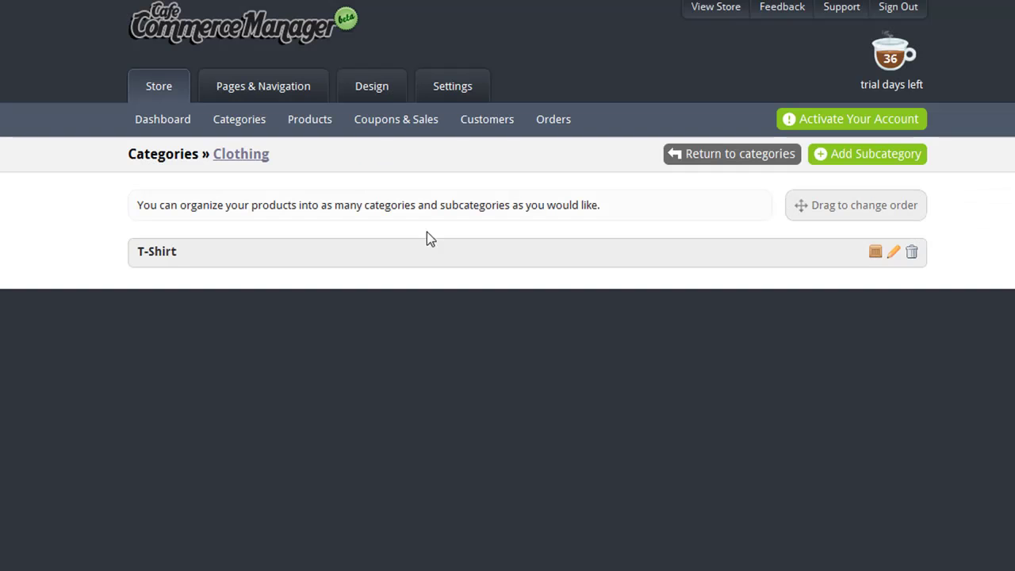
pyautogui.click(690, 163)
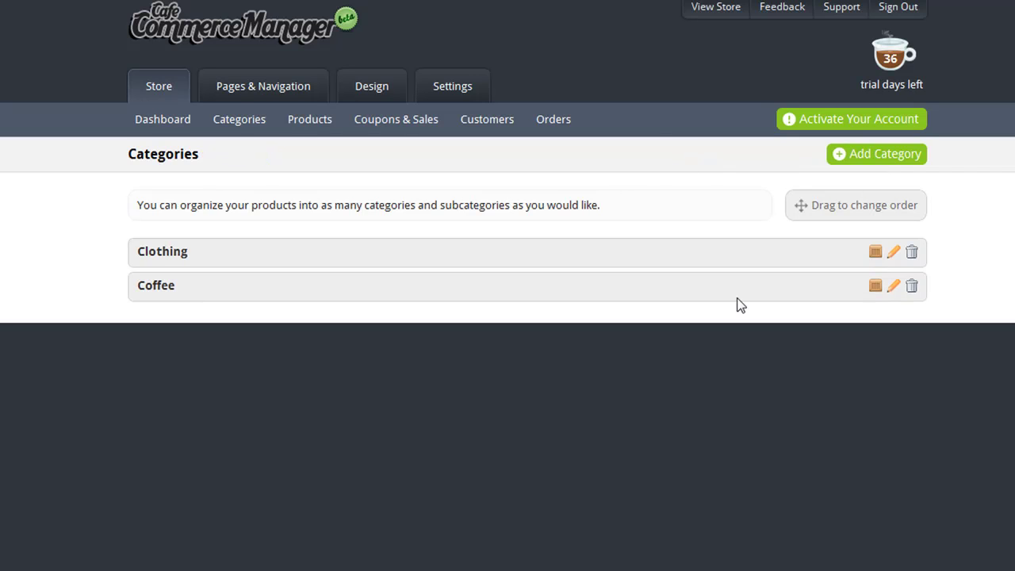
pyautogui.moveTo(314, 133)
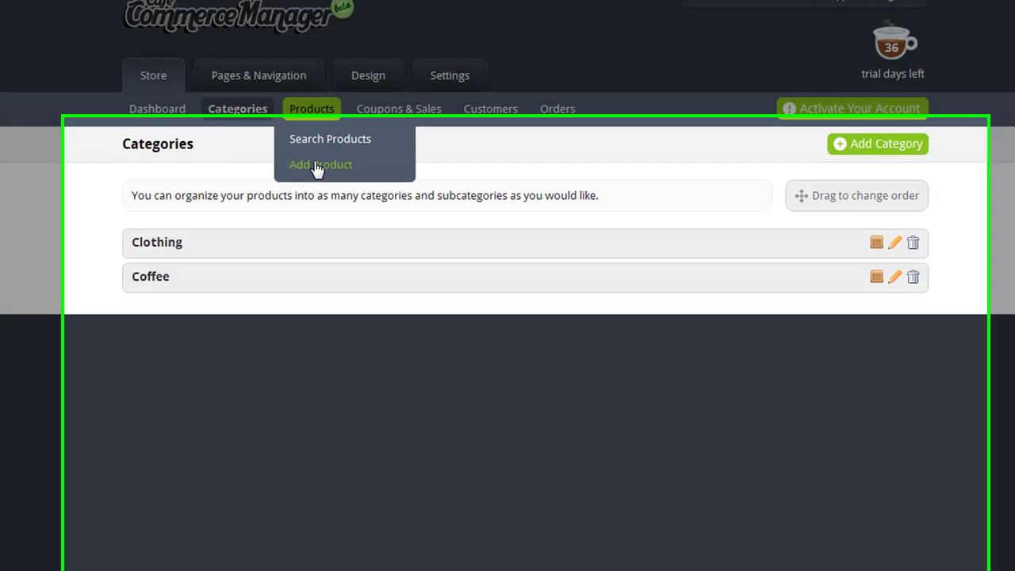
# Start a new product and mark it as a downloadable file.
pyautogui.click(322, 176)
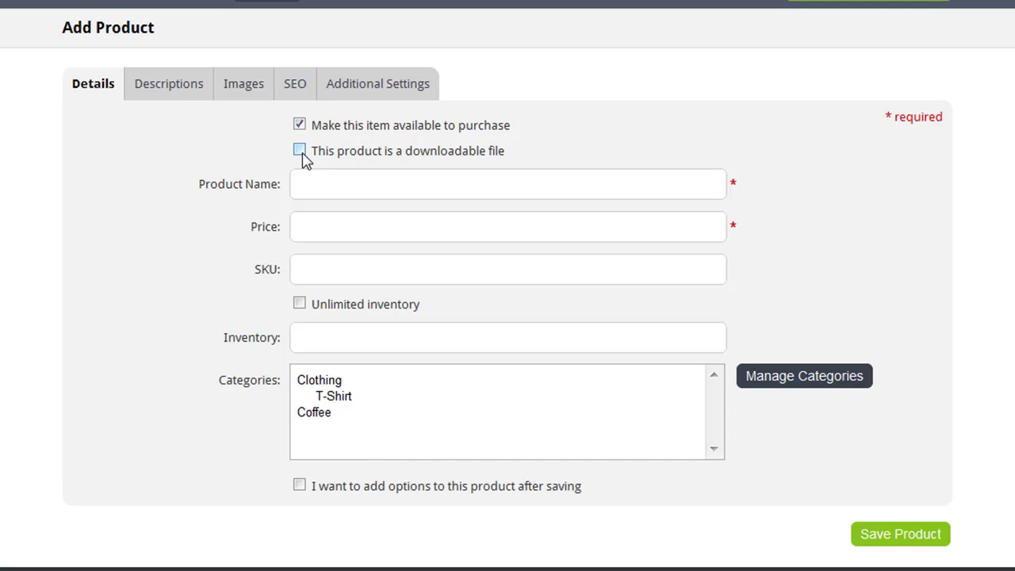
pyautogui.click(300, 151)
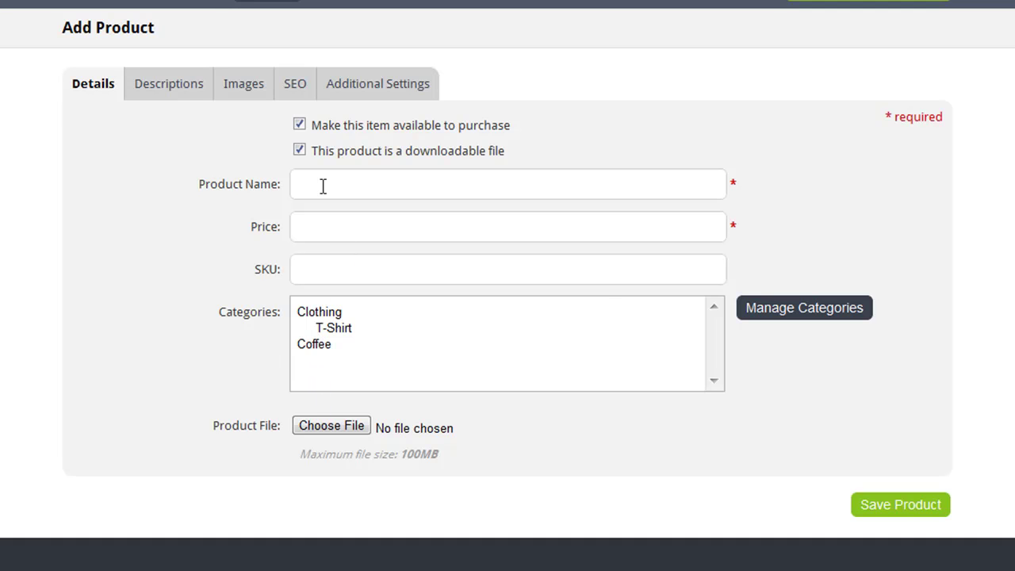
# Make the product physical, named 'Coffee Shop T-Shirt', priced 9.99.
pyautogui.click(299, 150)
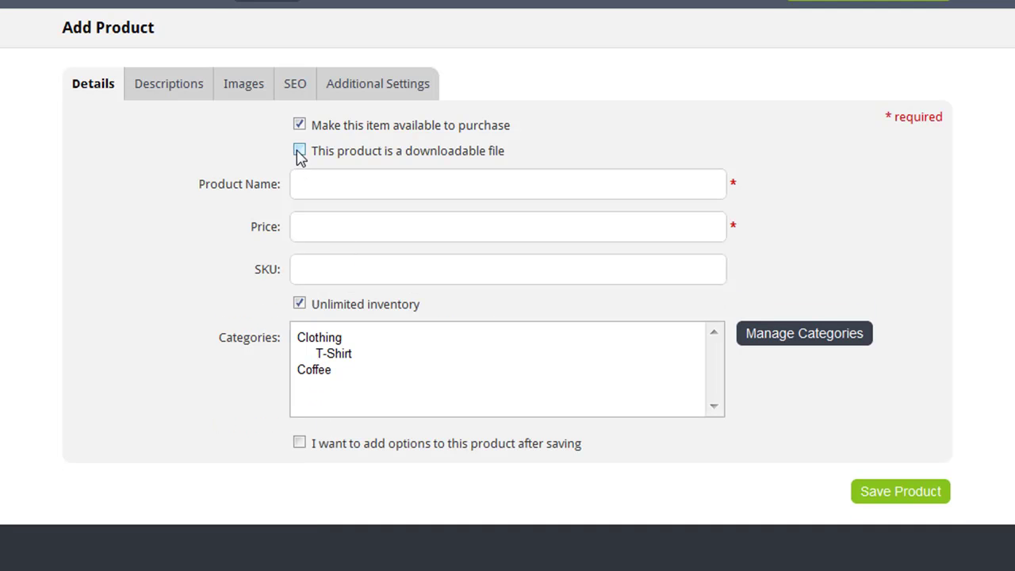
pyautogui.click(319, 191)
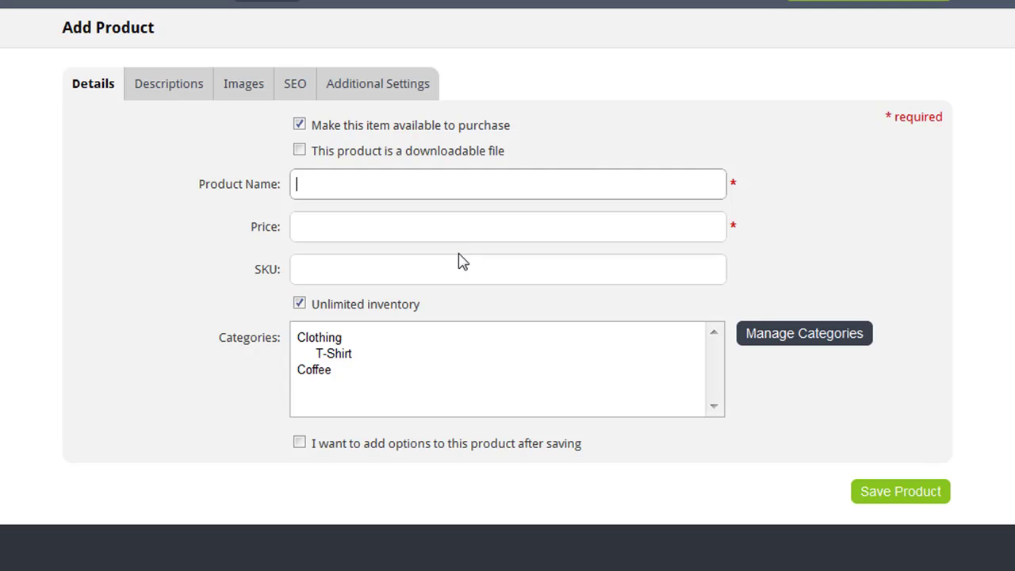
pyautogui.write('Coffee Shop T-Shirt')
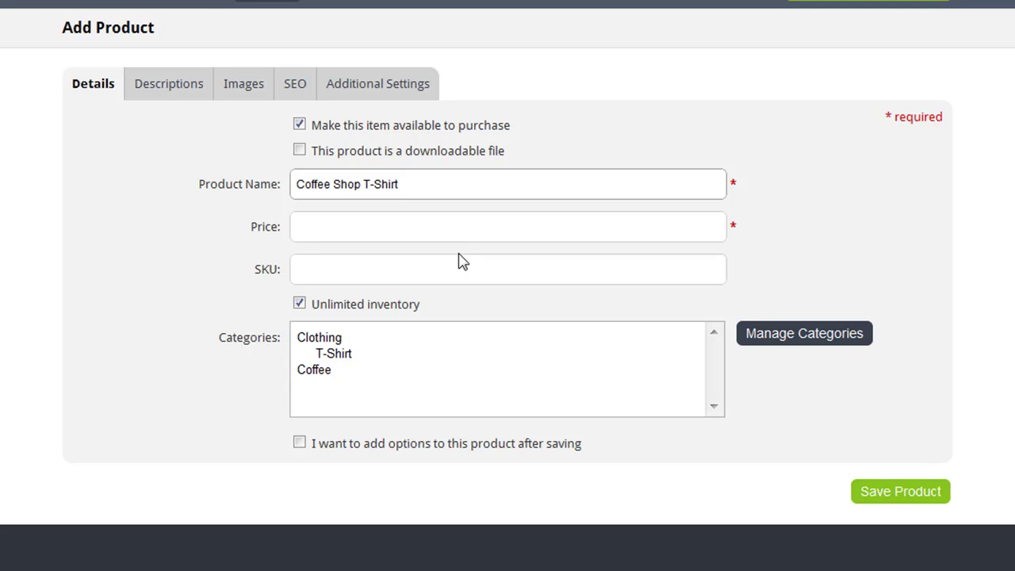
pyautogui.press('Tab')
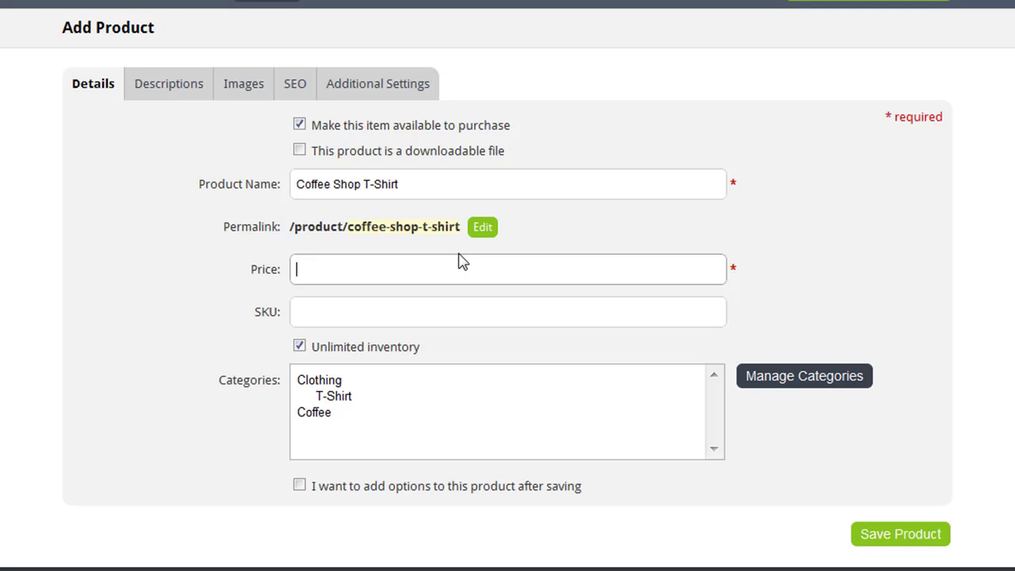
pyautogui.write('9.')
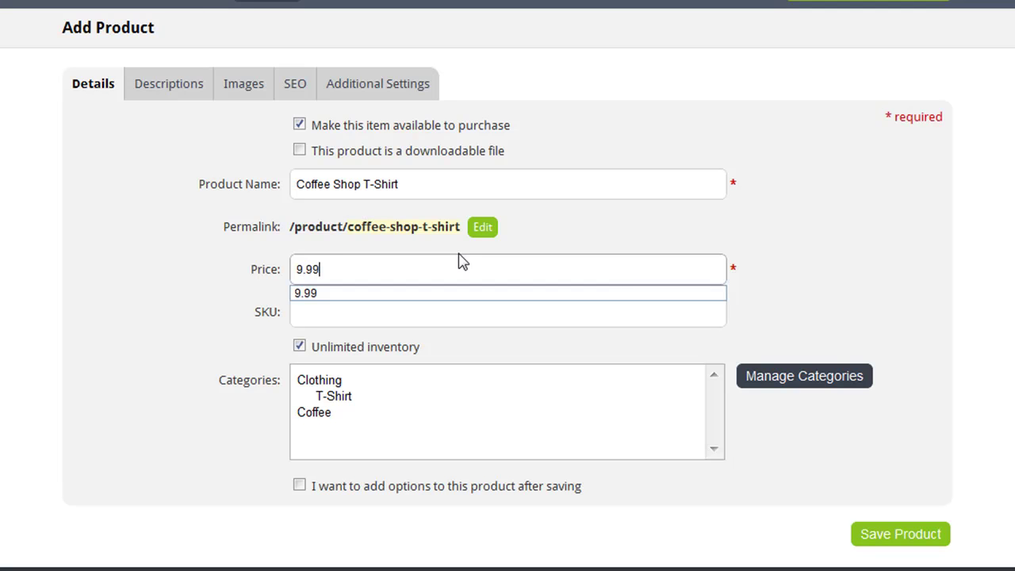
pyautogui.write('99')
pyautogui.press('Tab')
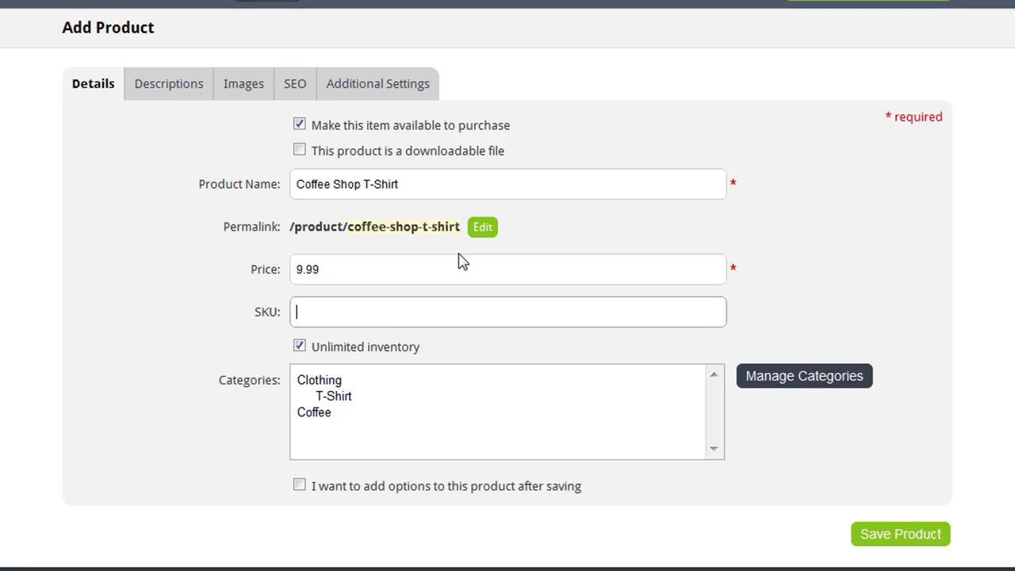
# Set limited stock of 20, file it under Clothing and T-Shirt, and save.
pyautogui.click(303, 337)
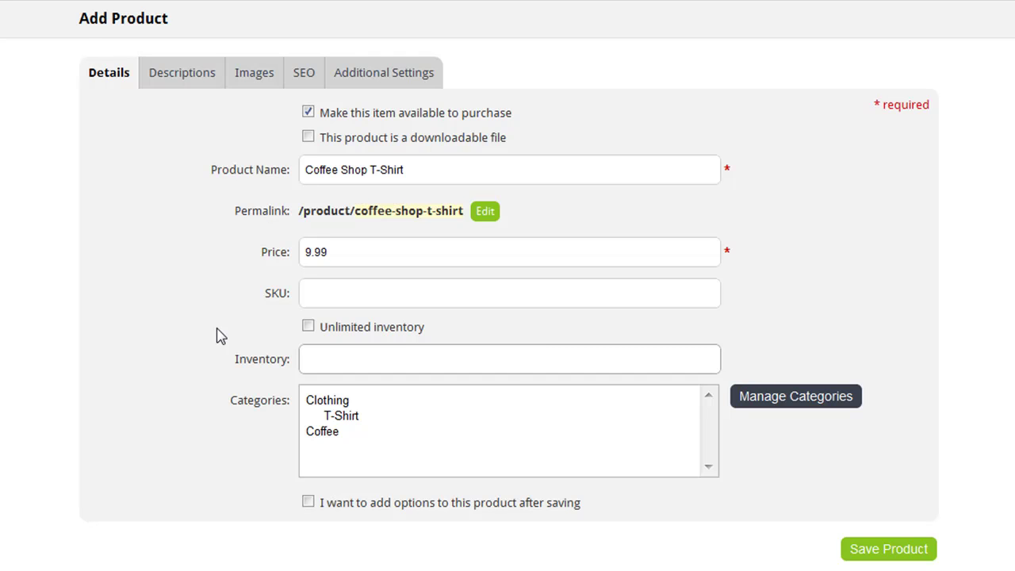
pyautogui.write('20')
pyautogui.click(342, 401)
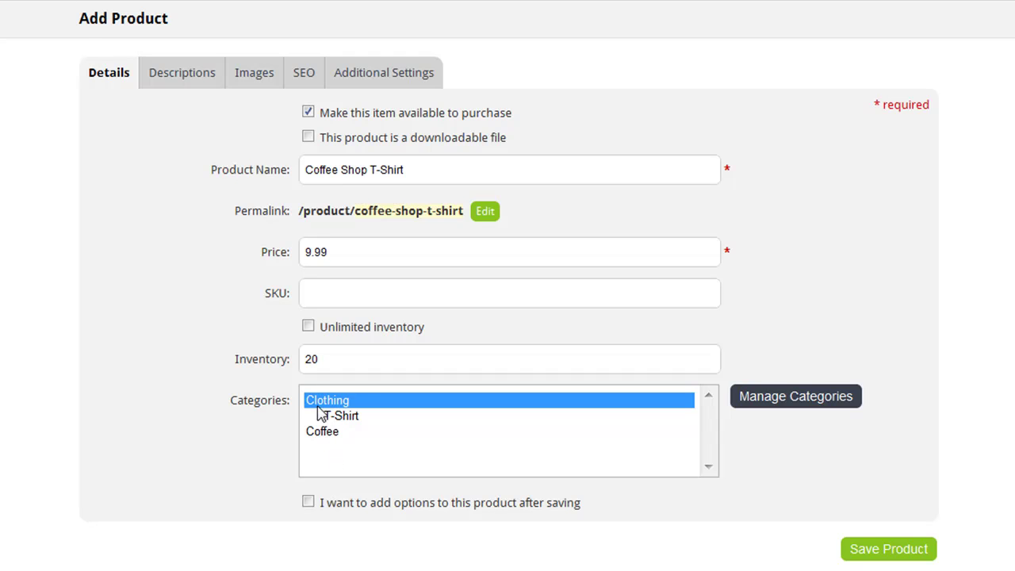
pyautogui.keyDown('ctrl'); pyautogui.click(361, 418); pyautogui.keyUp('ctrl')
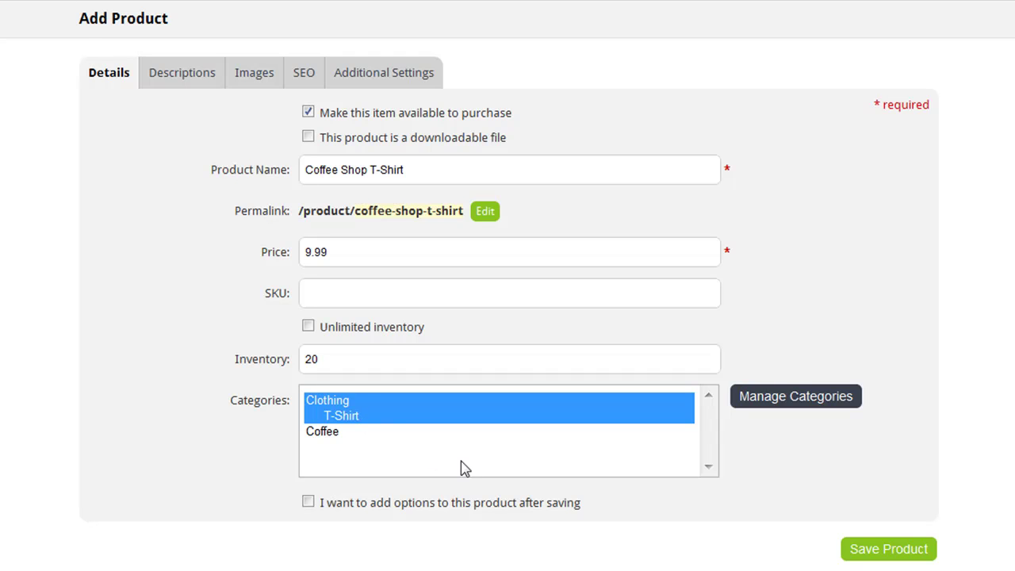
pyautogui.click(853, 552)
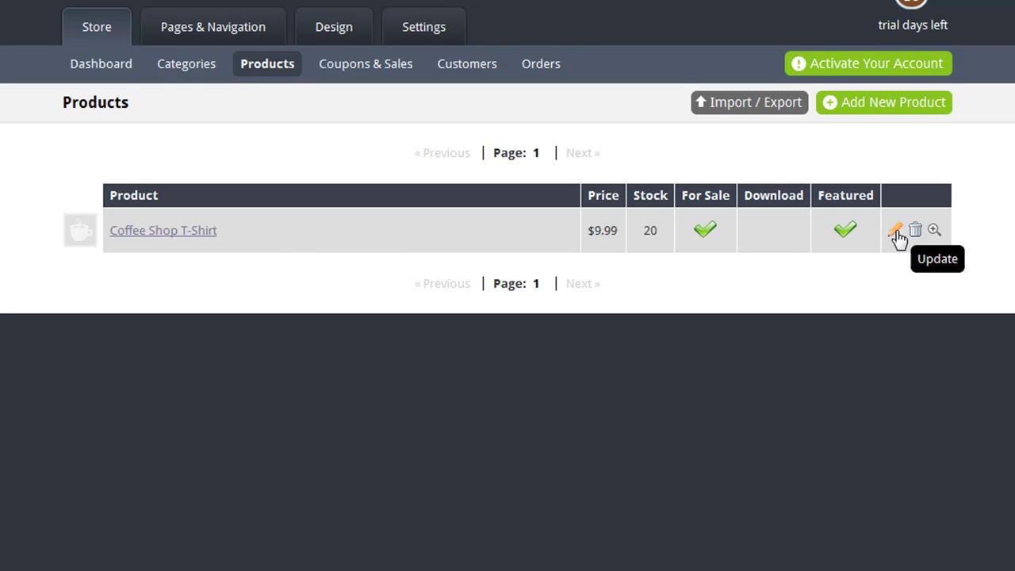
# Open the Coffee Shop T-Shirt for editing and view its descriptions.
pyautogui.click(896, 232)
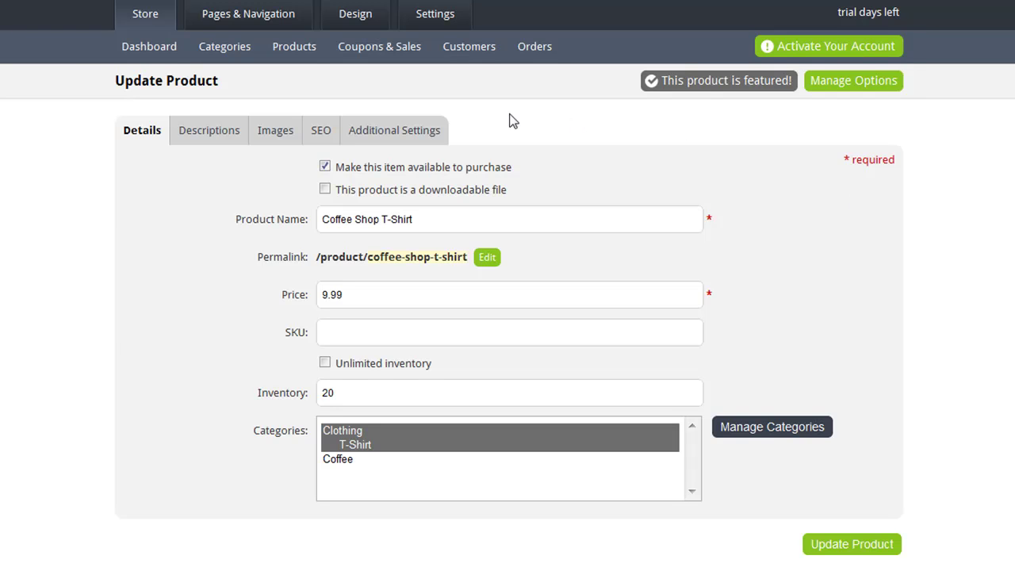
pyautogui.click(212, 139)
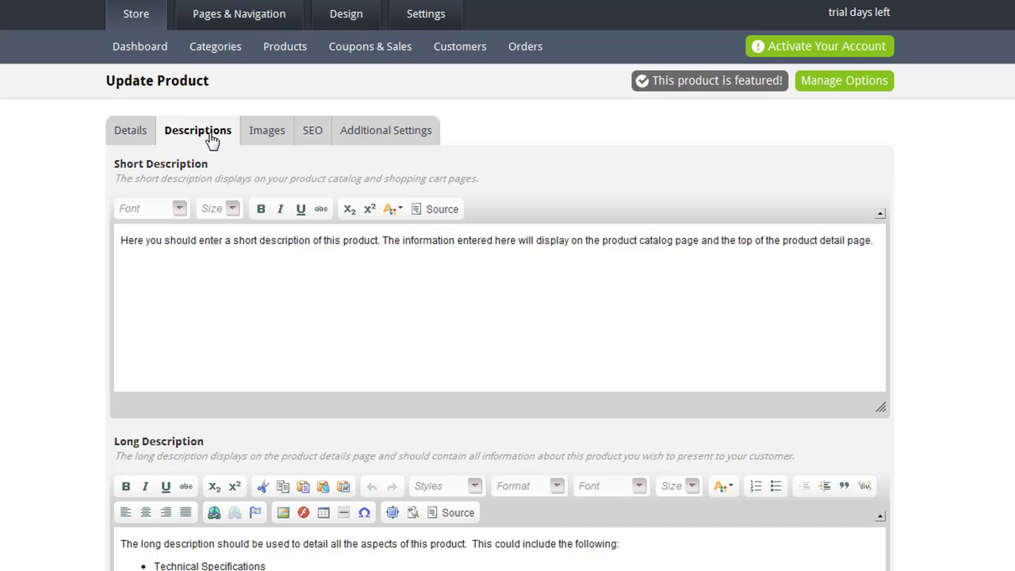
pyautogui.scroll(-1, 161, 214)
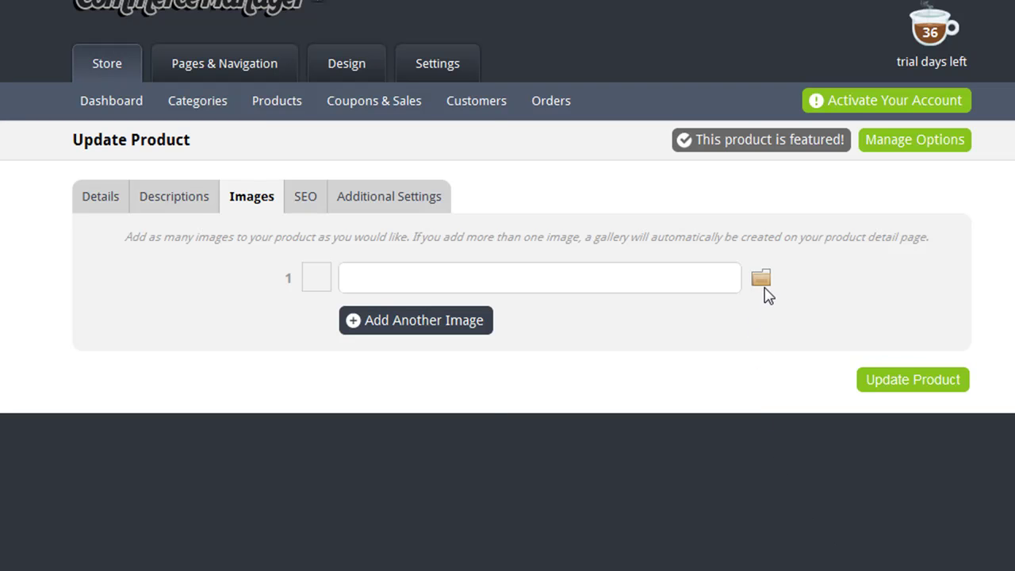
# Upload backblue, frontblue and frontorange images, attach them to the T-Shirt, and update the product.
pyautogui.click(761, 279)
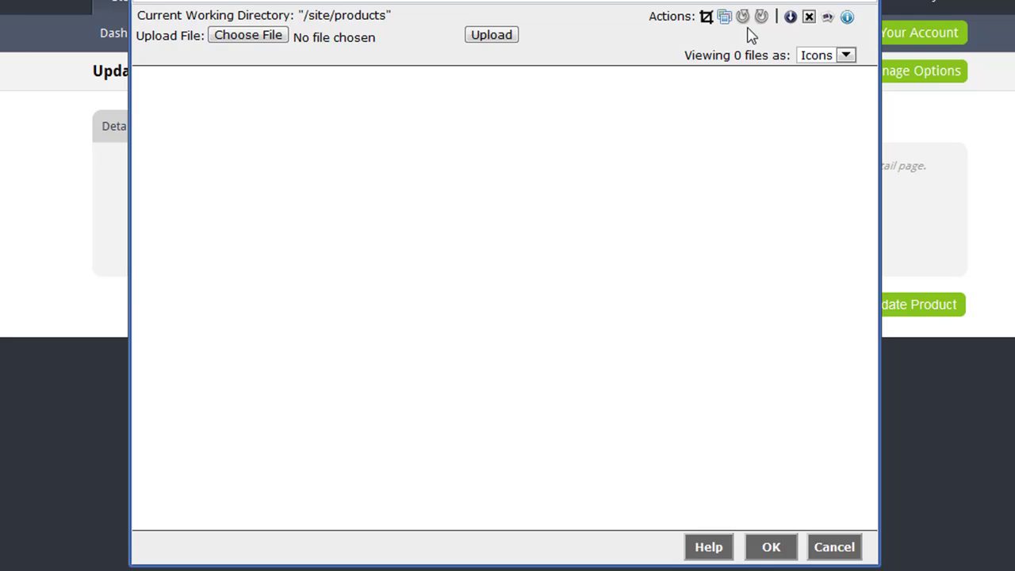
pyautogui.click(255, 36)
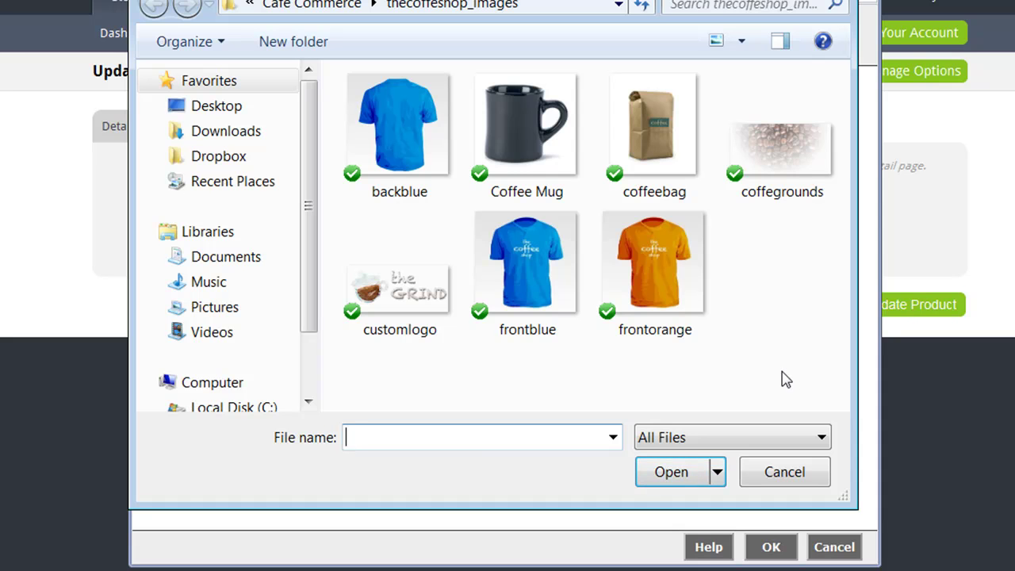
pyautogui.click(418, 150)
pyautogui.keyDown('ctrl'); pyautogui.click(506, 245); pyautogui.keyUp('ctrl')
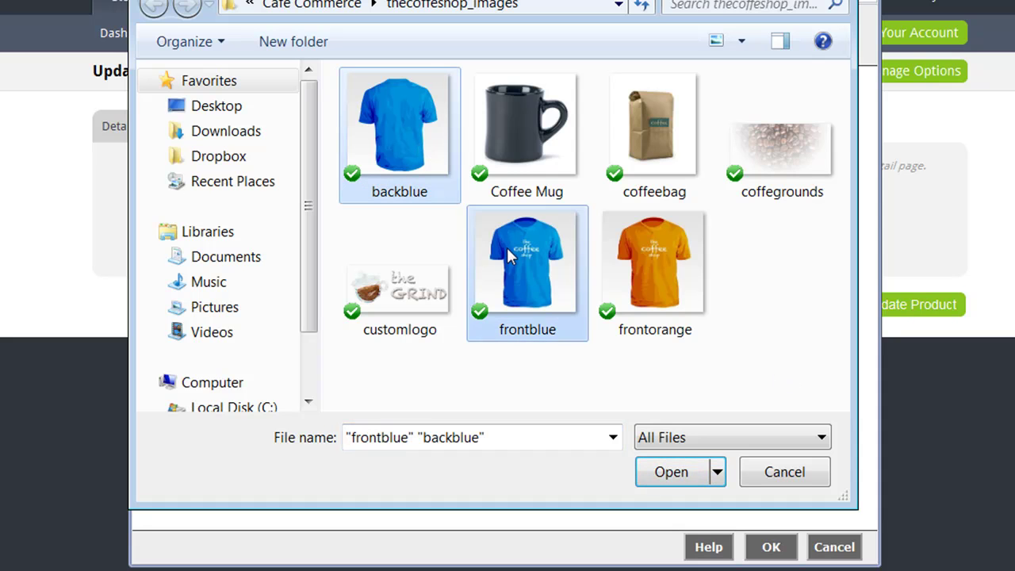
pyautogui.keyDown('ctrl'); pyautogui.click(649, 282); pyautogui.keyUp('ctrl')
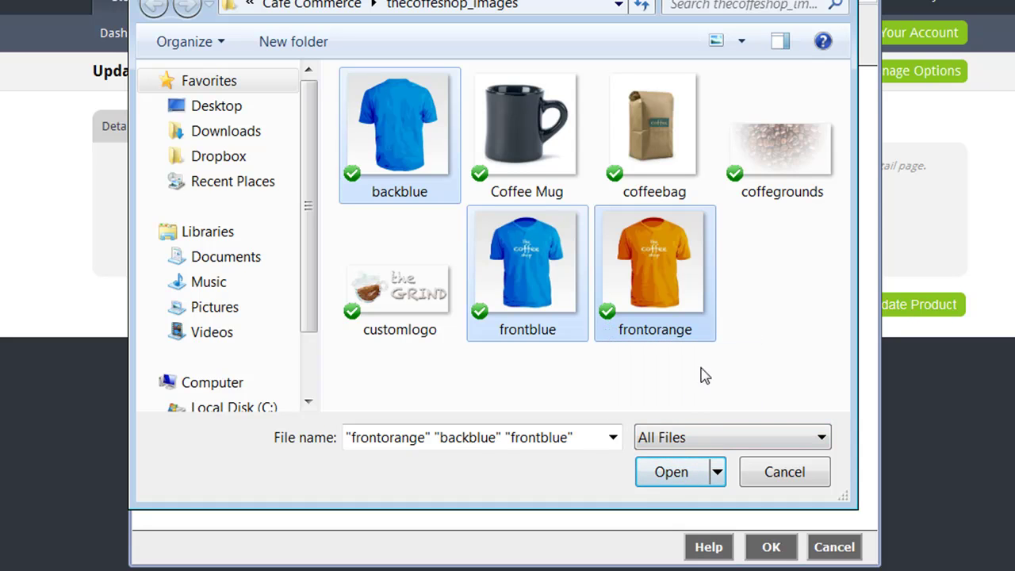
pyautogui.click(671, 472)
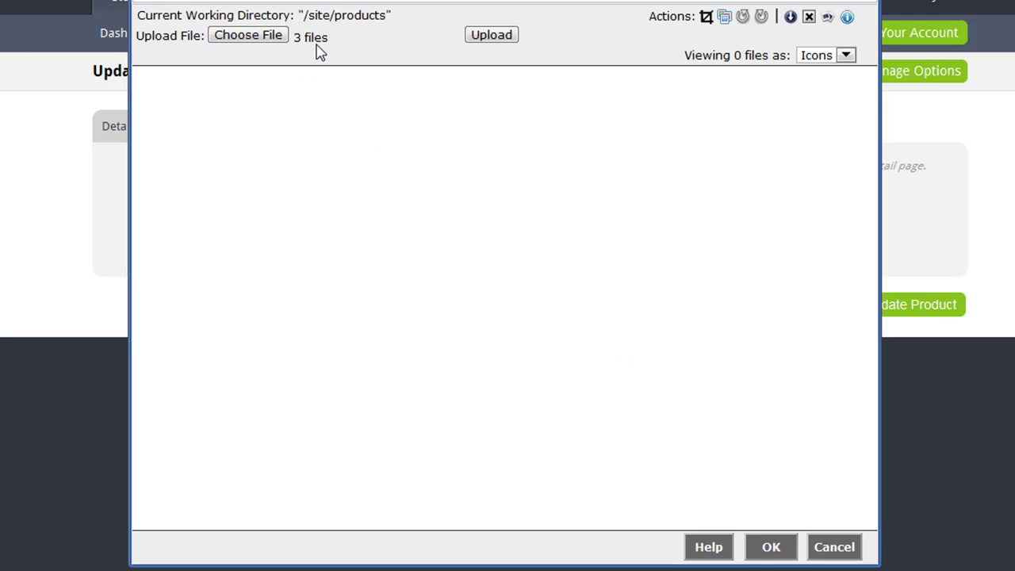
pyautogui.click(485, 36)
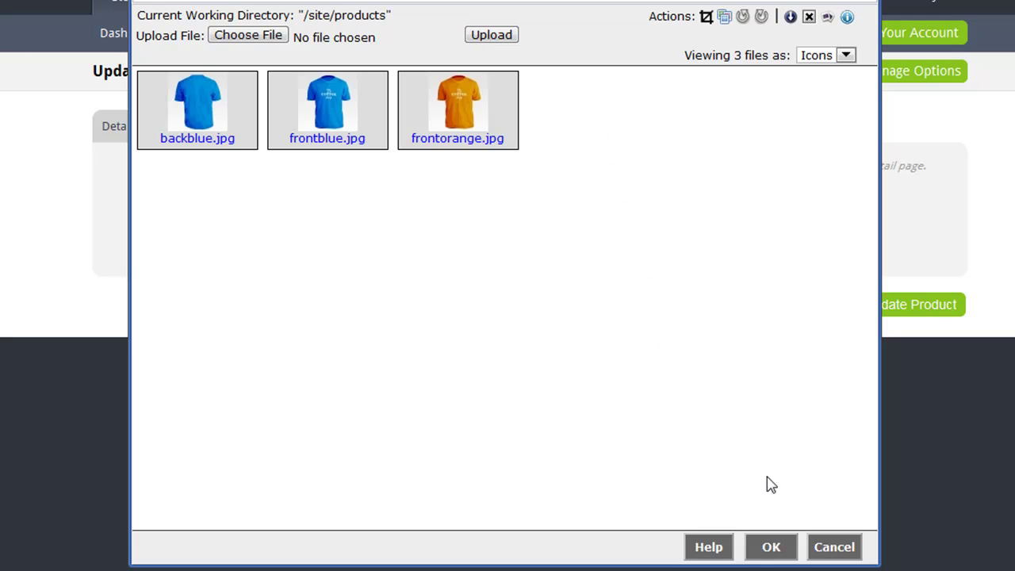
pyautogui.click(771, 547)
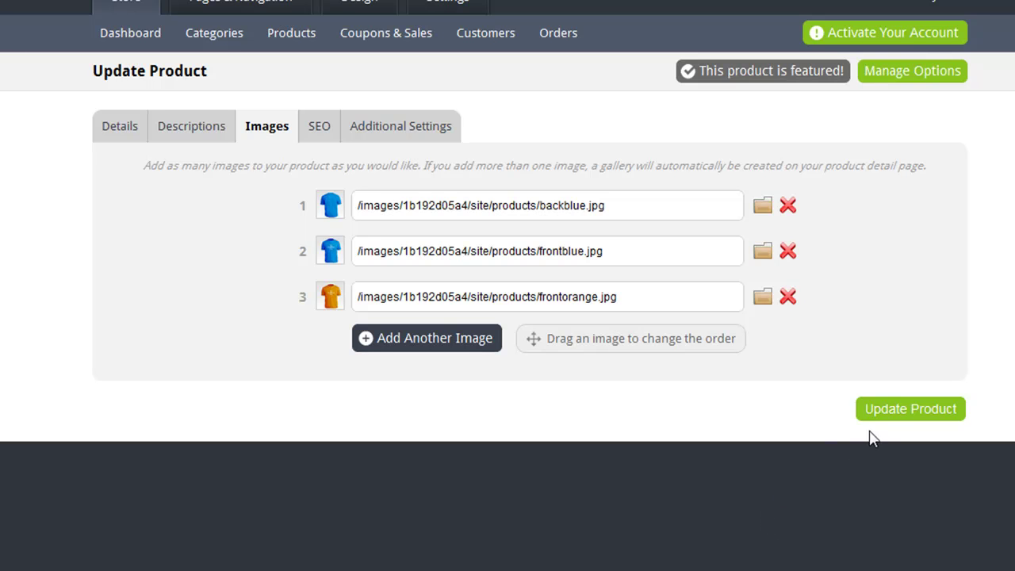
pyautogui.click(888, 412)
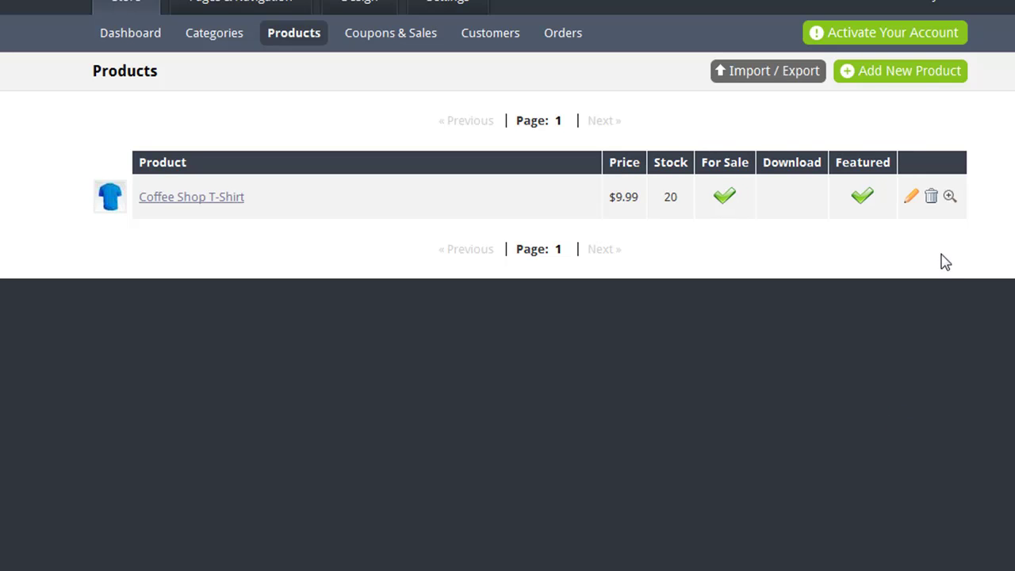
# Reorder the T-Shirt's images to frontblue, frontorange, backblue and save the product.
pyautogui.click(951, 197)
pyautogui.click(912, 202)
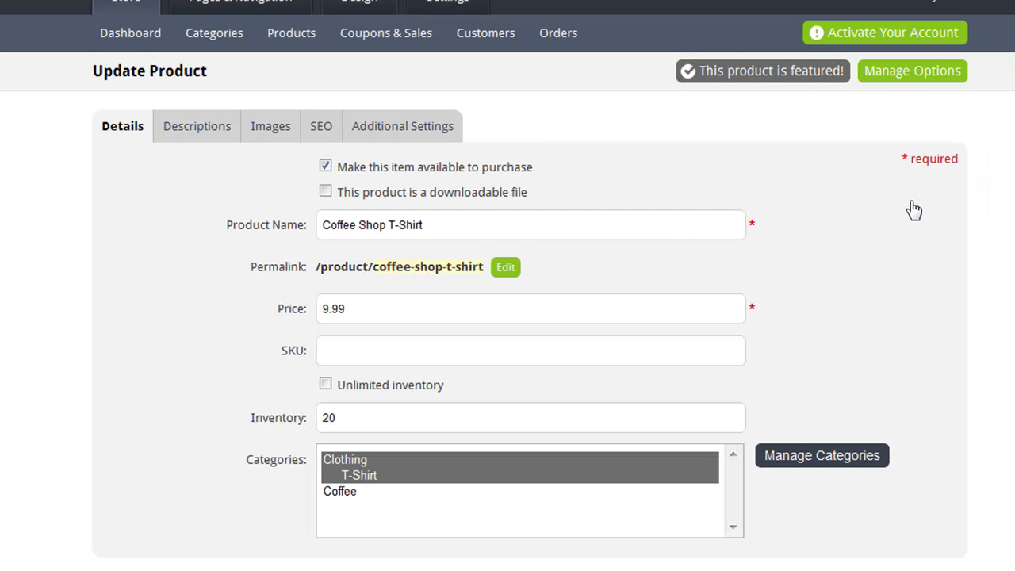
pyautogui.click(276, 129)
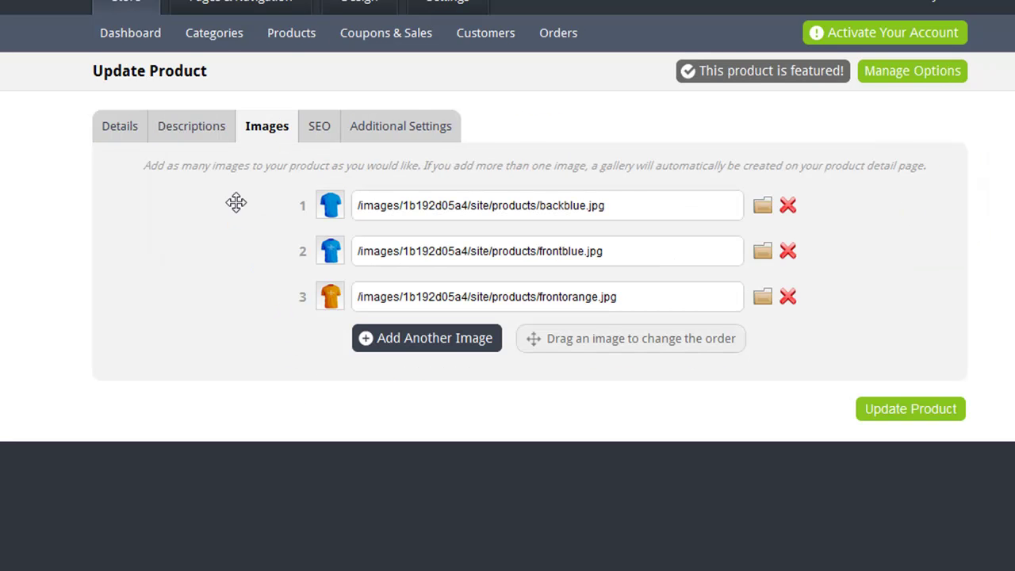
pyautogui.moveTo(301, 261); pyautogui.dragTo(296, 210)
pyautogui.moveTo(297, 285); pyautogui.dragTo(299, 251)
pyautogui.click(864, 412)
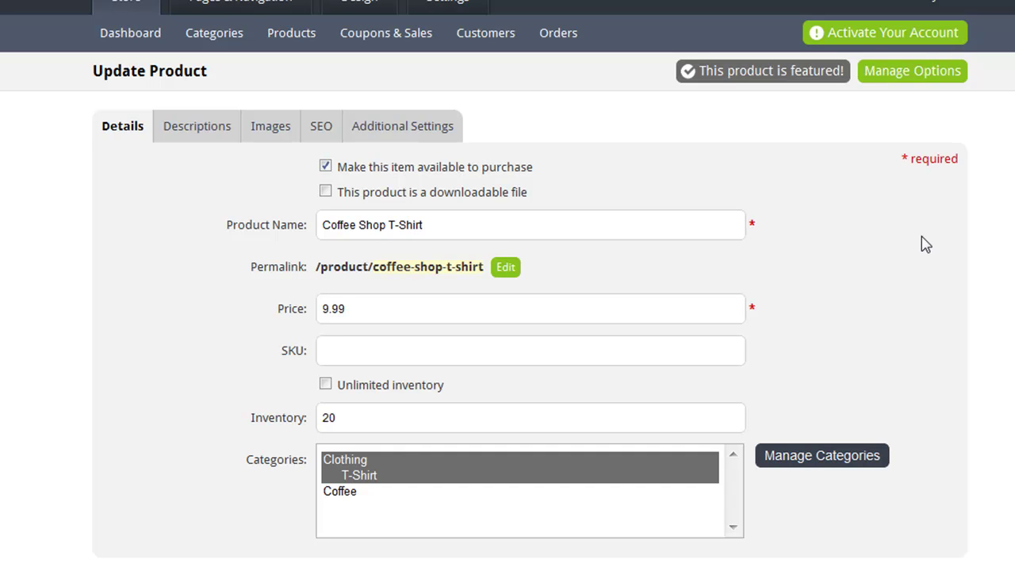
# Review the T-Shirt's SEO and Additional Settings, including the shipping charges help.
pyautogui.click(321, 127)
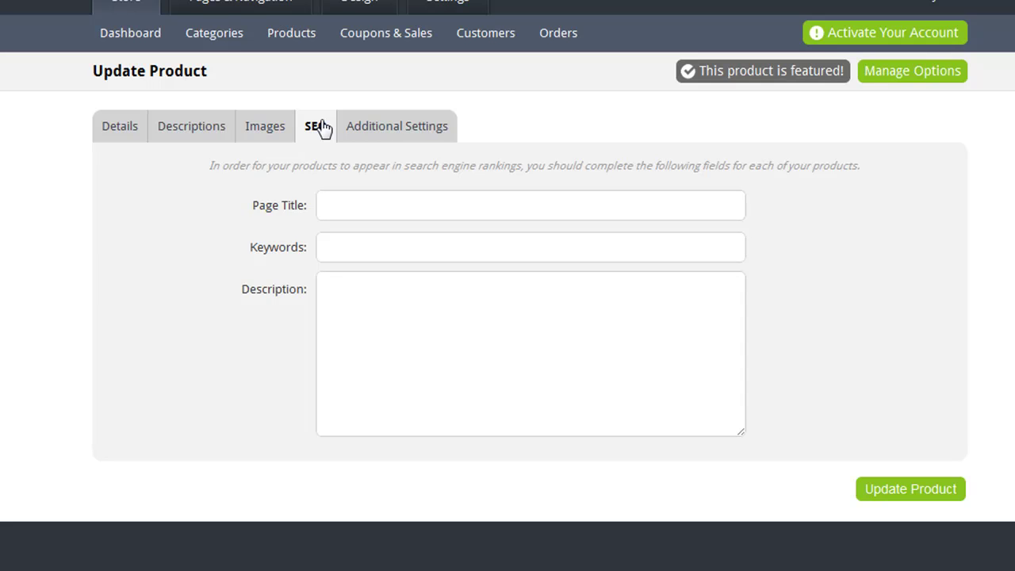
pyautogui.click(387, 140)
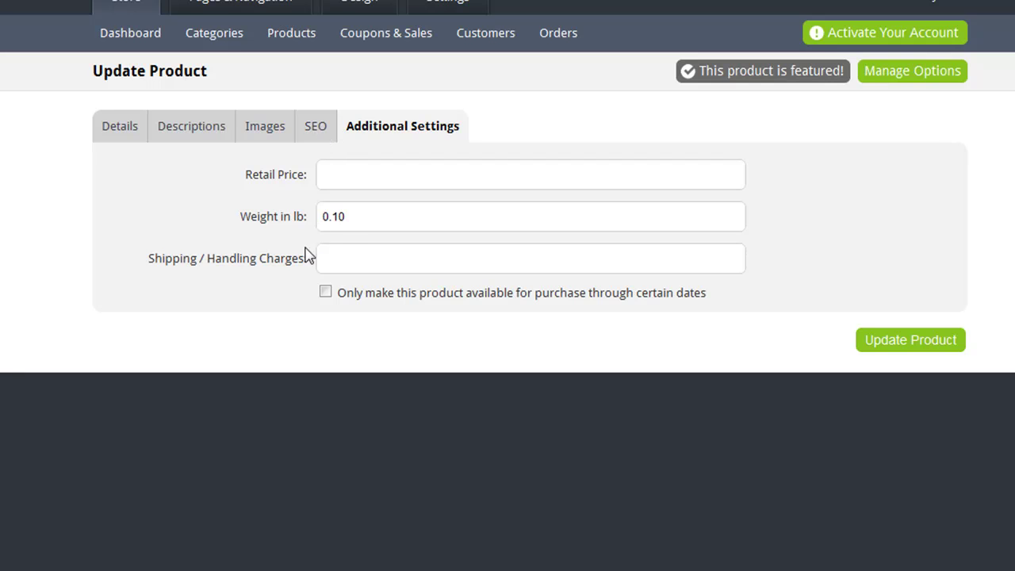
pyautogui.moveTo(304, 260)
# Enable date-limited purchase, close the date picker, and return to the Details tab.
pyautogui.click(325, 293)
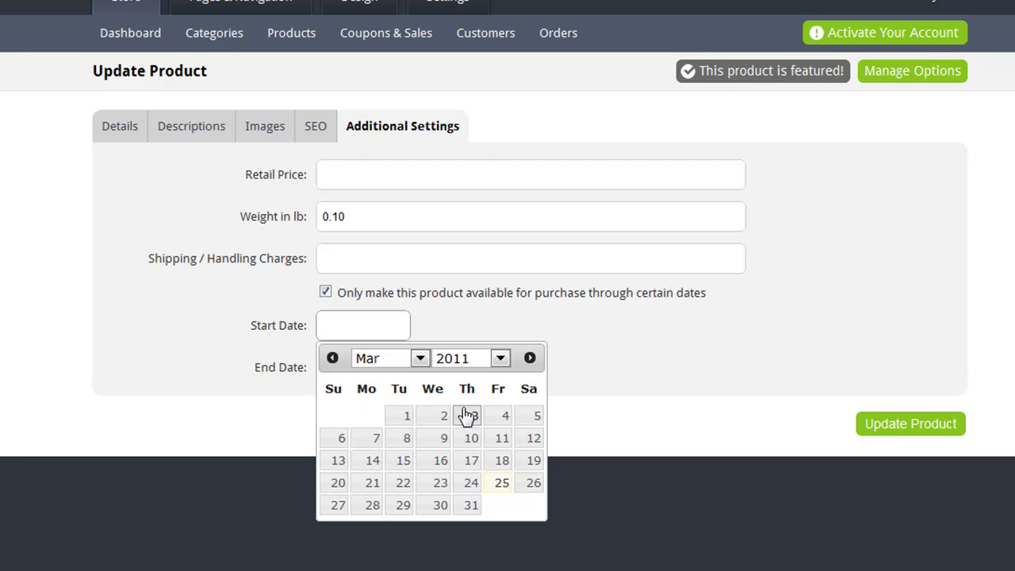
pyautogui.click(590, 412)
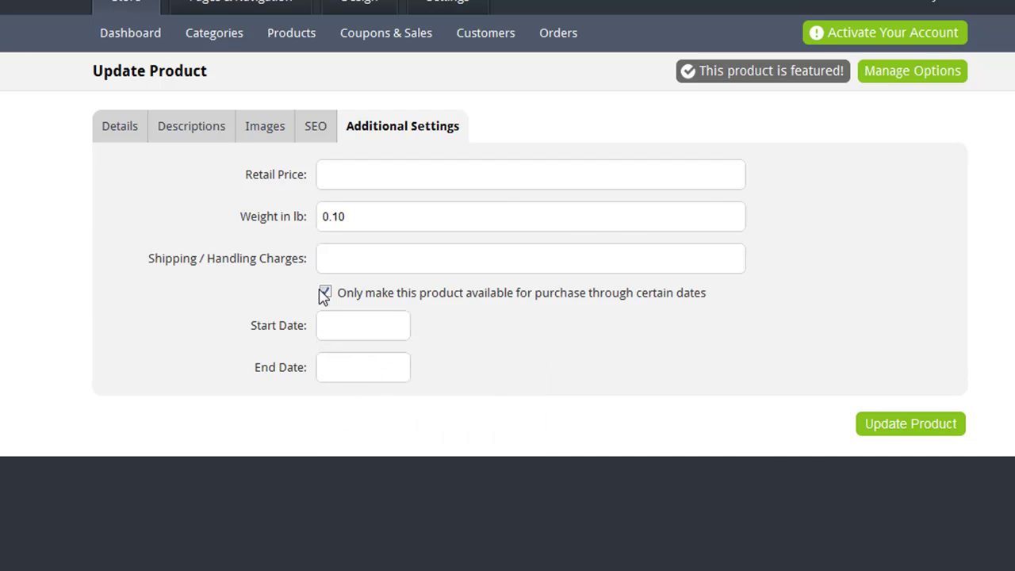
pyautogui.click(124, 129)
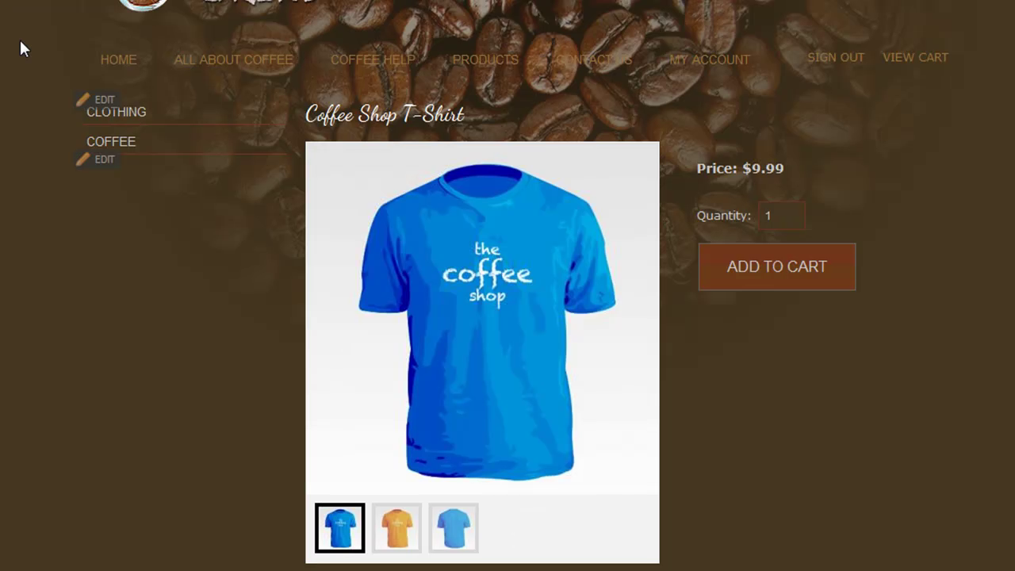
pyautogui.click(389, 544)
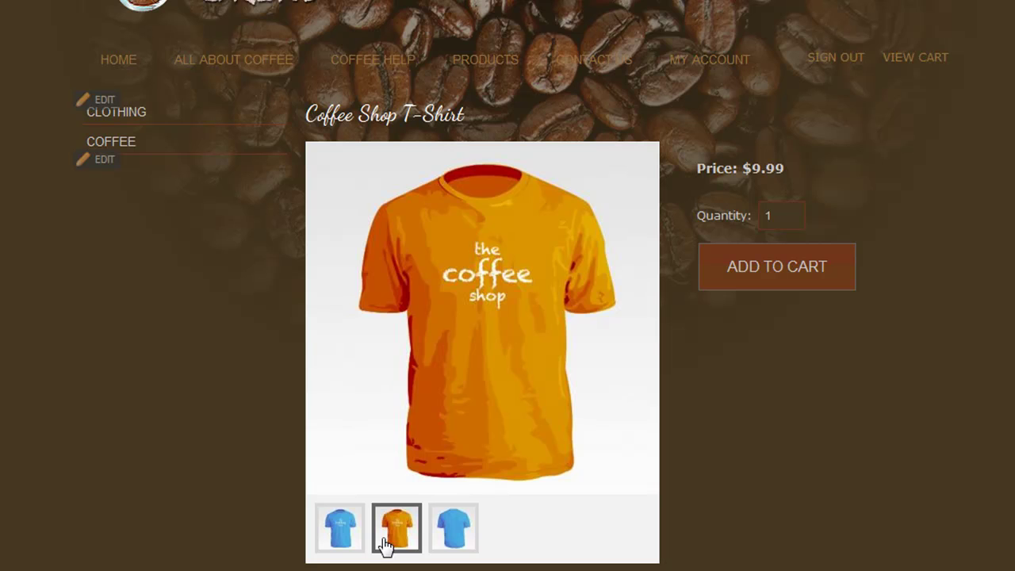
pyautogui.click(355, 536)
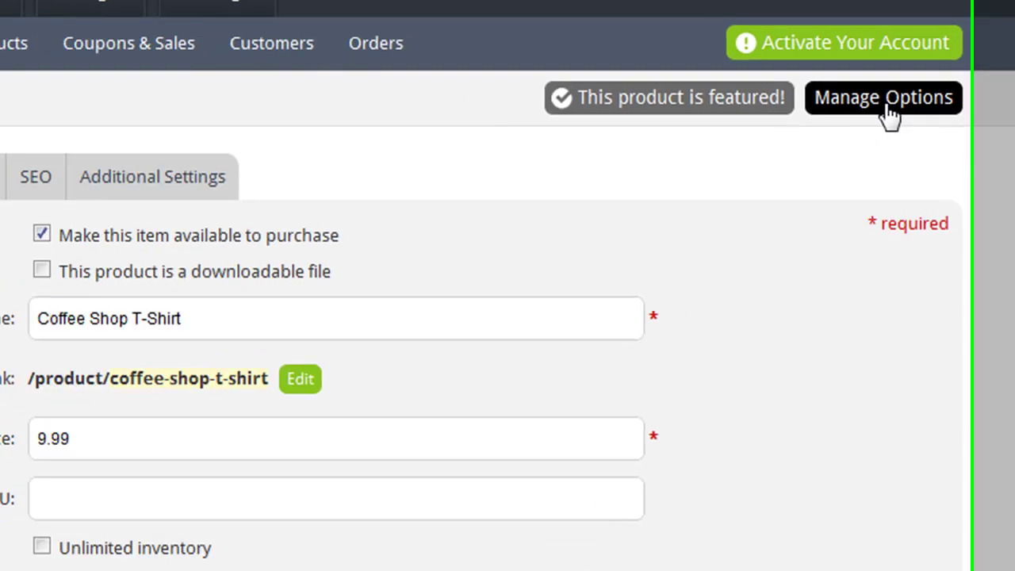
# Add 'Color' and 'Size' option groups to the Coffee Shop T-Shirt.
pyautogui.click(847, 119)
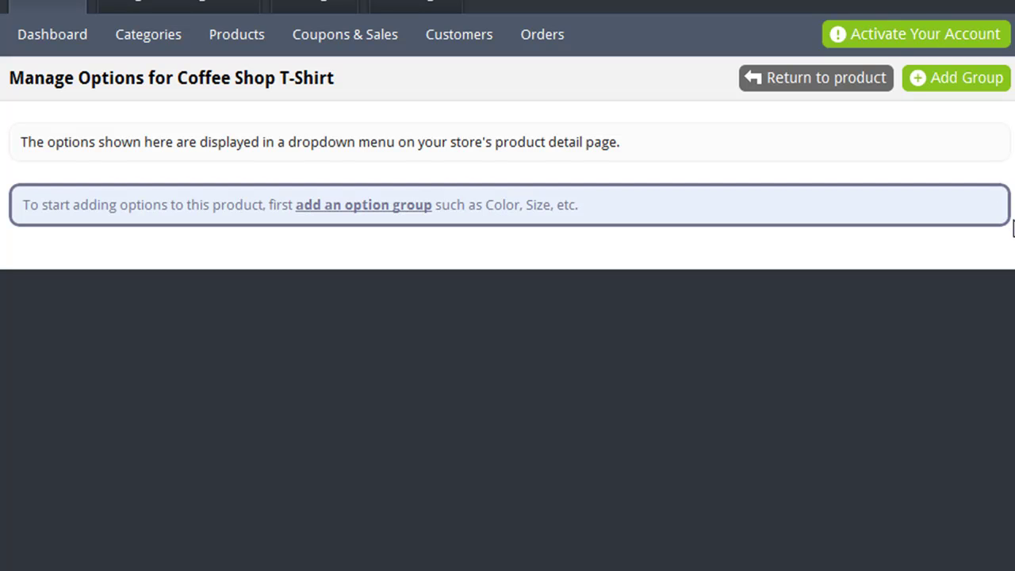
pyautogui.click(956, 82)
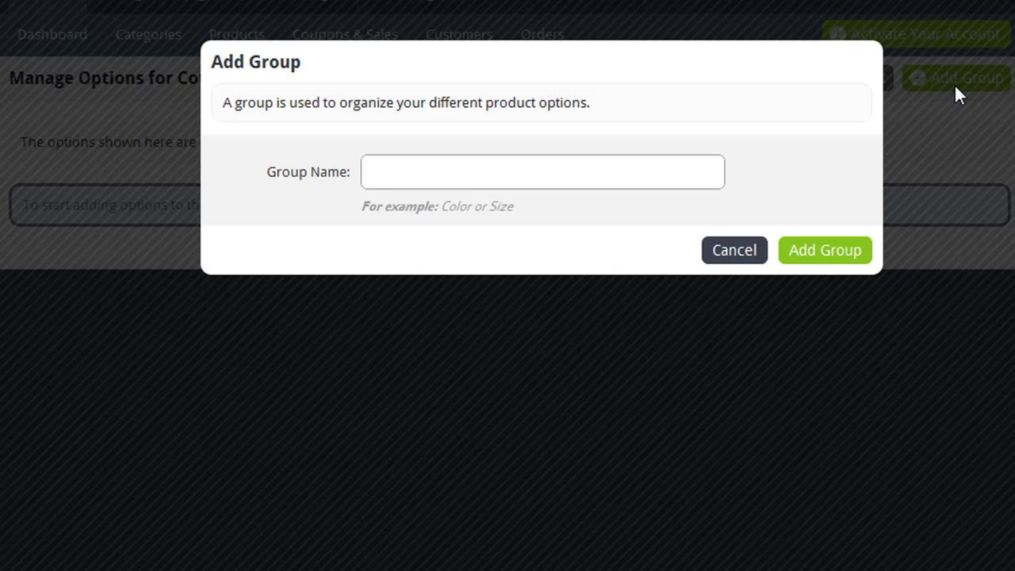
pyautogui.write('Color')
pyautogui.click(856, 244)
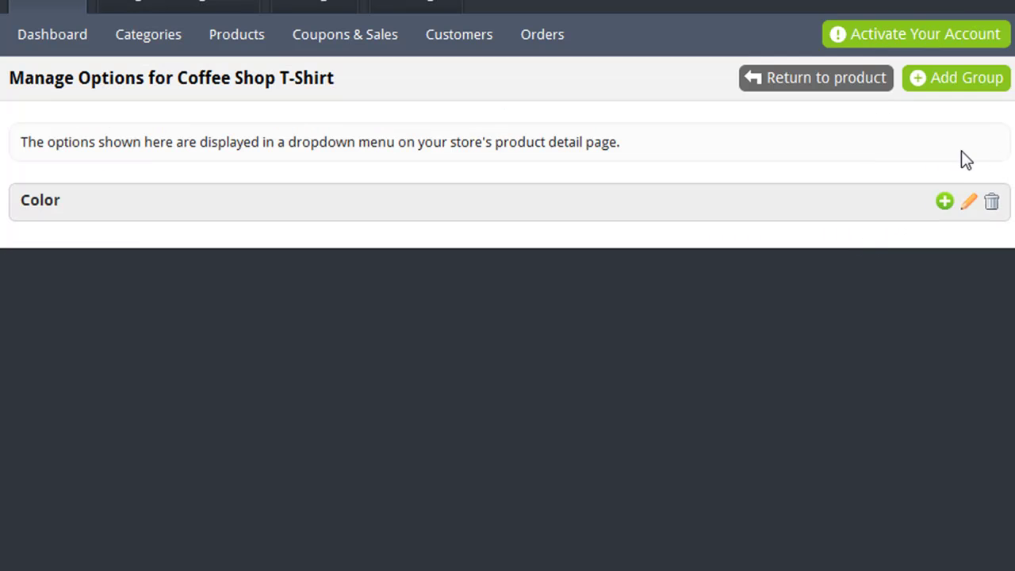
pyautogui.click(990, 85)
pyautogui.write('Size')
pyautogui.press('Return')
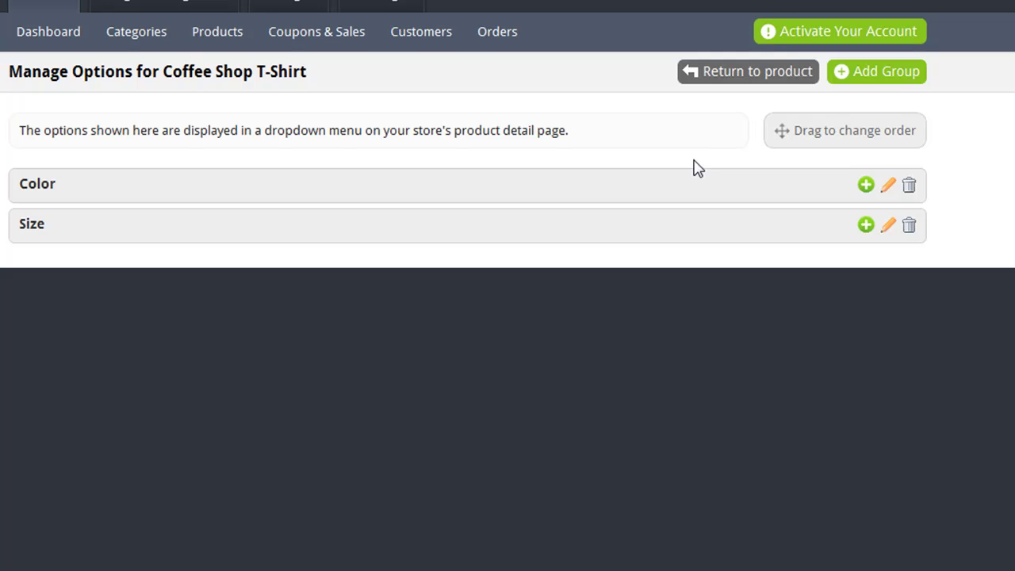
# Add Blue and Orange as options in the T-shirt's Color group.
pyautogui.click(865, 185)
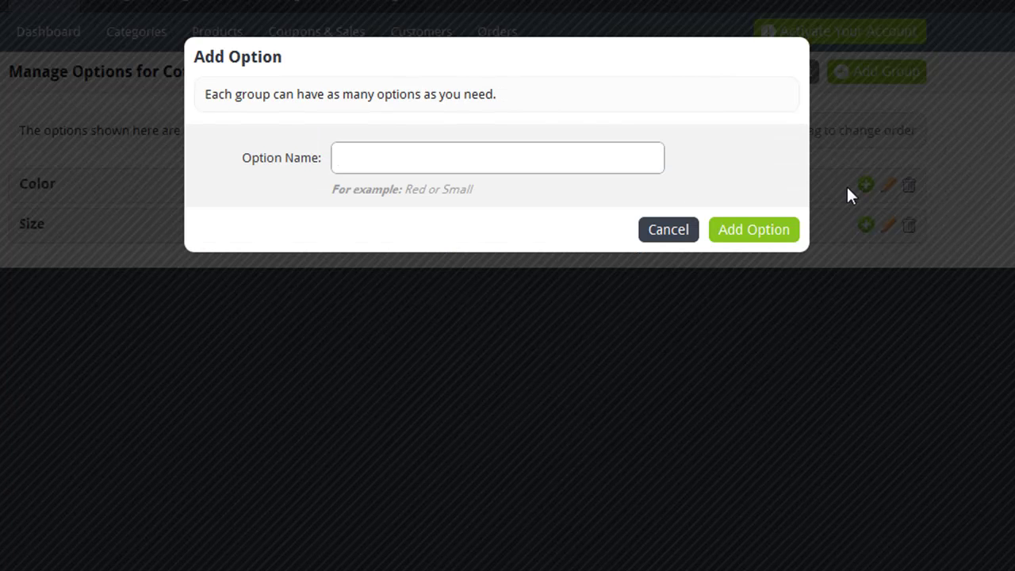
pyautogui.write('B')
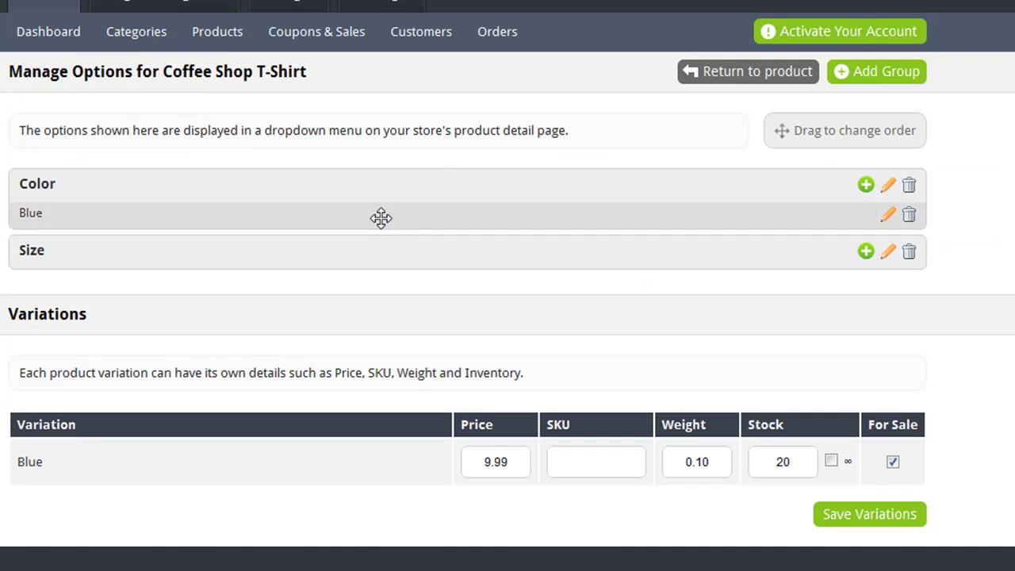
pyautogui.click(865, 185)
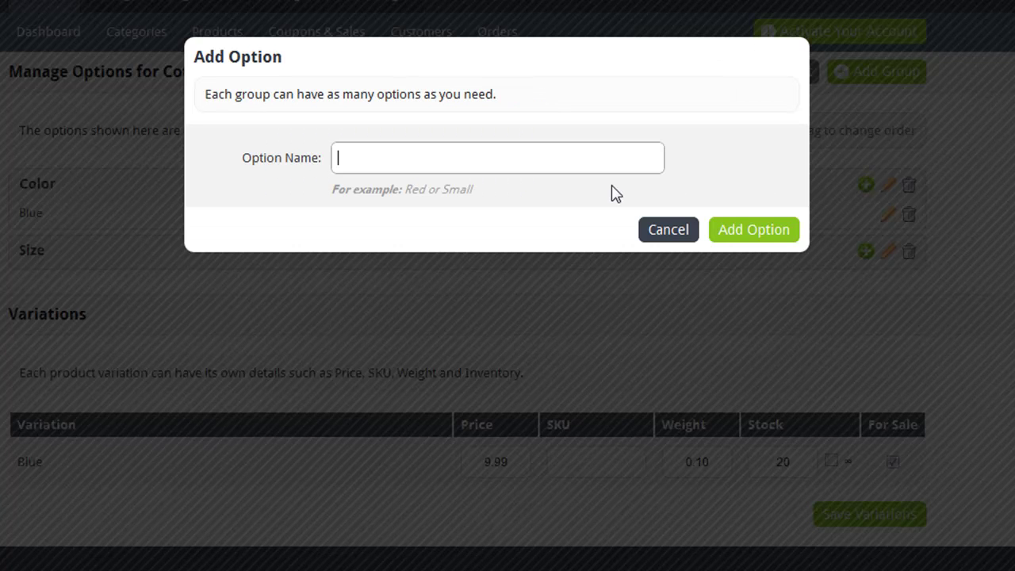
pyautogui.write('Orange')
pyautogui.press('Return')
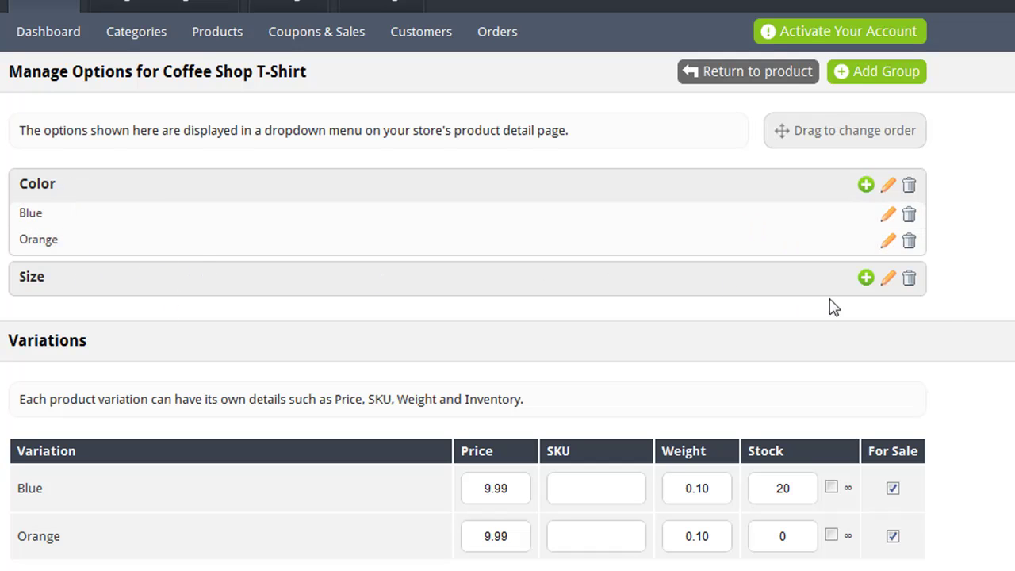
# Add Small and Large as options in the Size group.
pyautogui.click(865, 276)
pyautogui.write('Small')
pyautogui.press('Return')
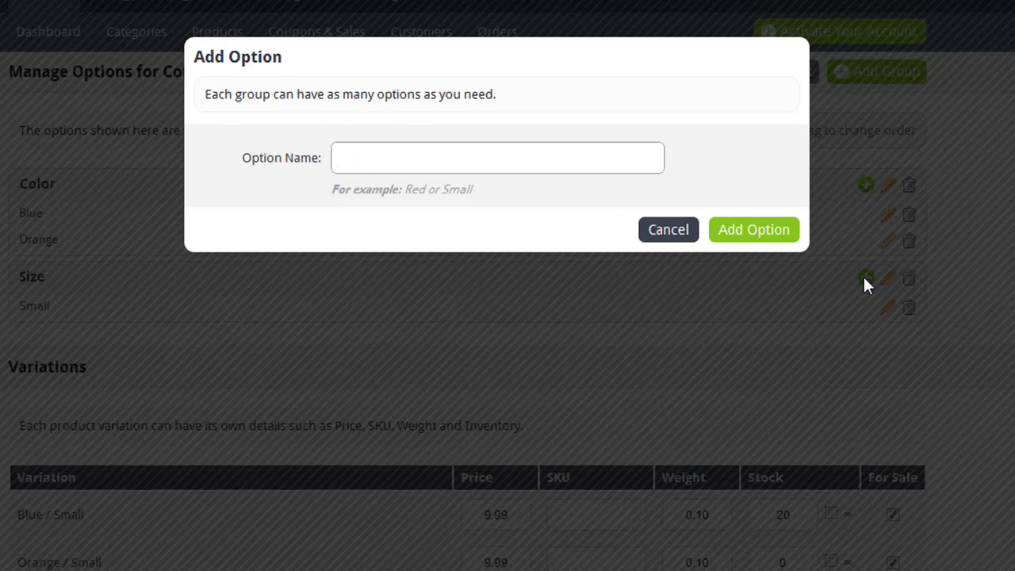
pyautogui.write('Large')
pyautogui.press('Return')
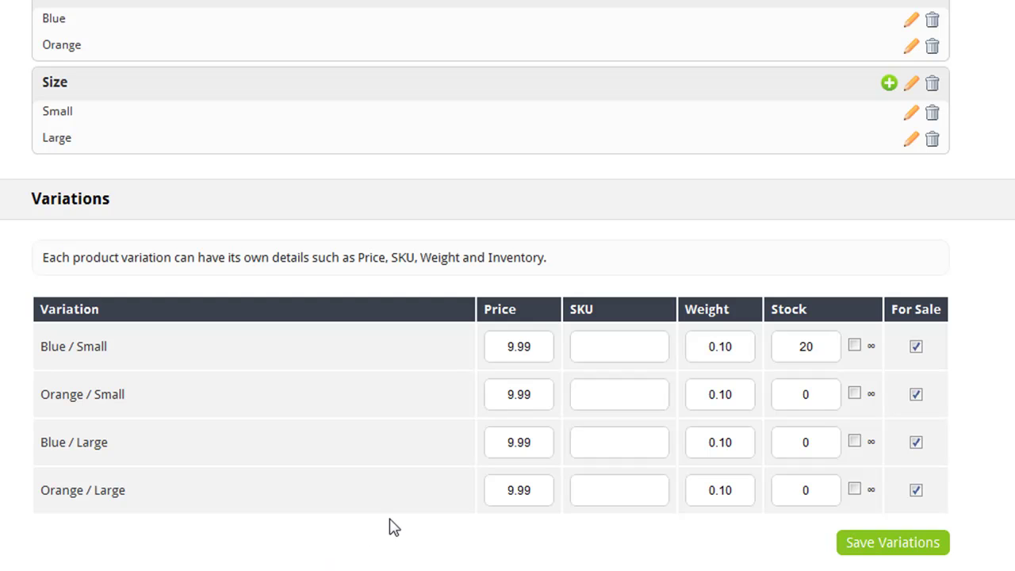
# Change the Blue / Large and Orange / Large variation prices to 10.99.
pyautogui.moveTo(541, 441); pyautogui.dragTo(488, 444)
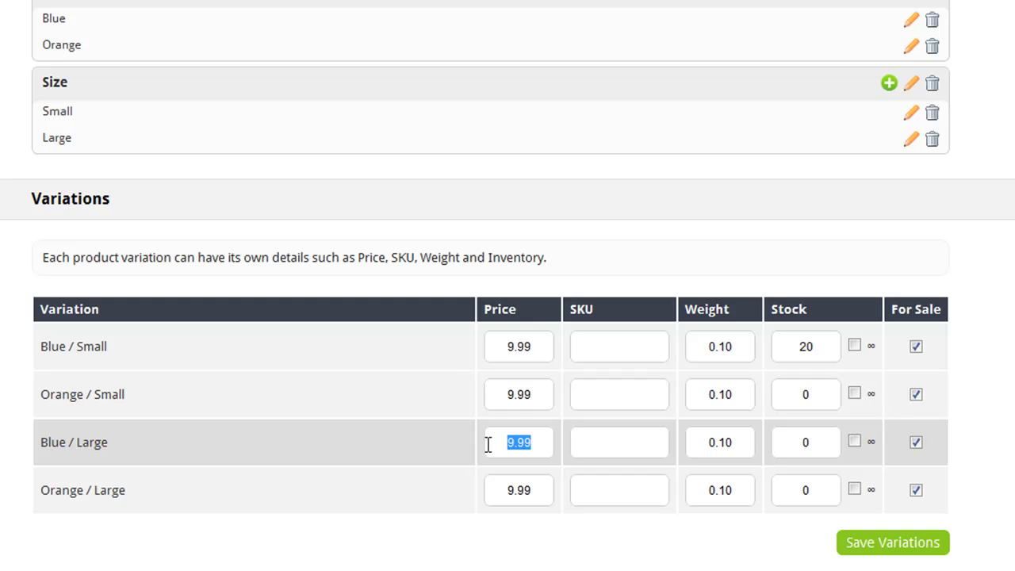
pyautogui.write('10.99')
pyautogui.press('Tab')
pyautogui.doubleClick(507, 489)
pyautogui.write('10.99')
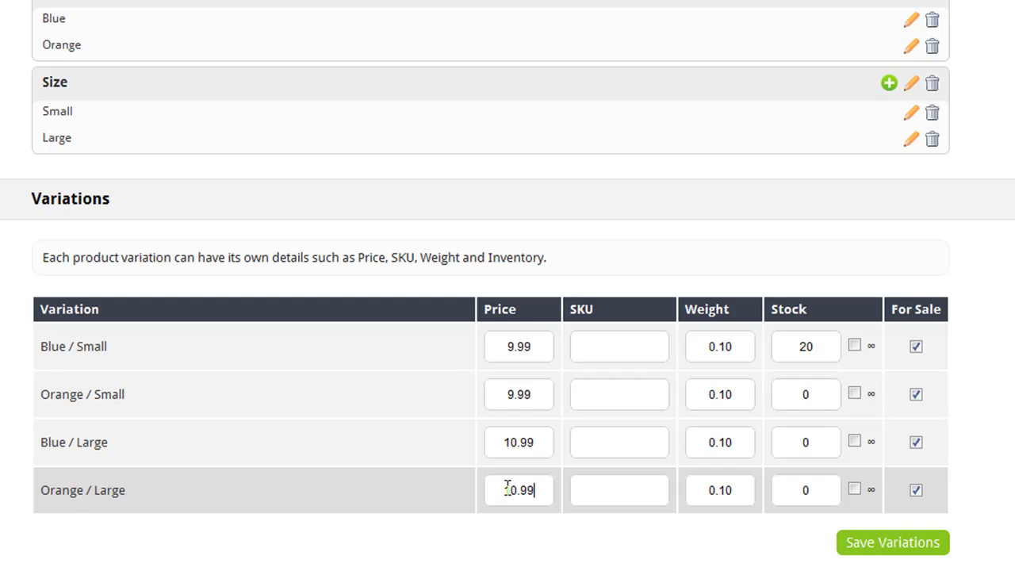
pyautogui.press('Tab')
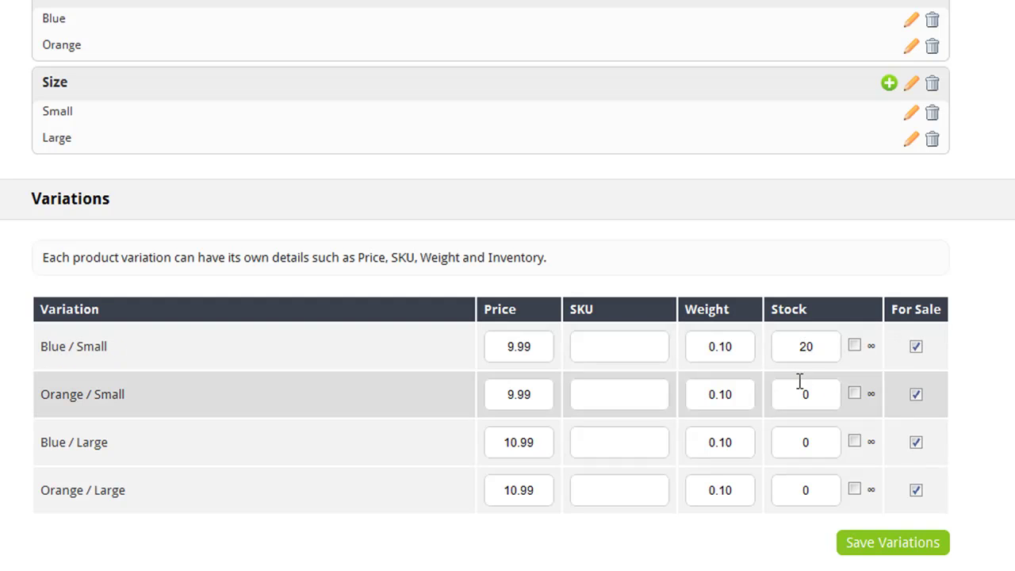
# Set stock to 22 for Orange / Small, 40 for Blue / Large, 2 for Orange / Large, then save.
pyautogui.moveTo(795, 394); pyautogui.dragTo(829, 394)
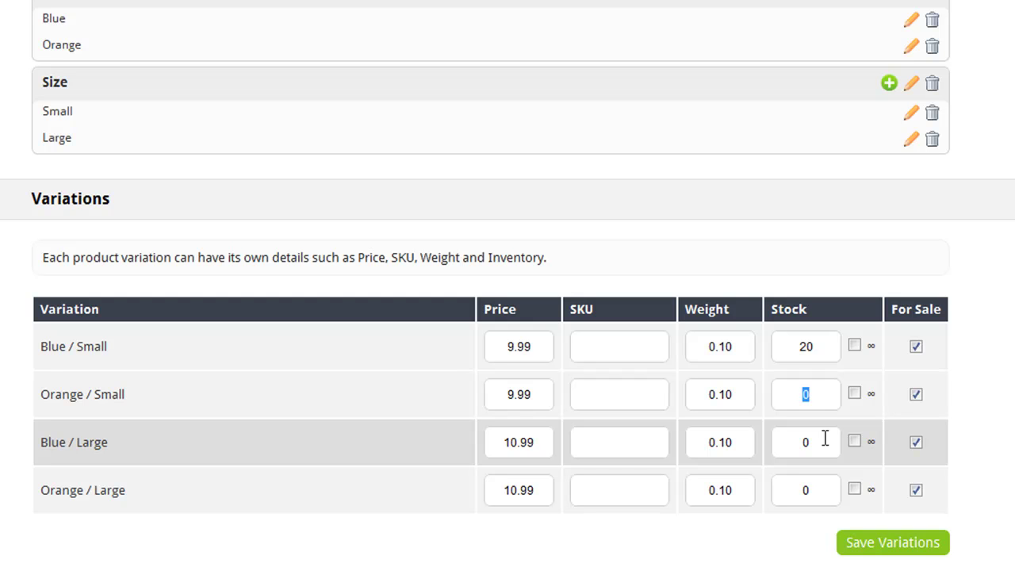
pyautogui.write('22')
pyautogui.moveTo(824, 438); pyautogui.dragTo(802, 441)
pyautogui.write('40')
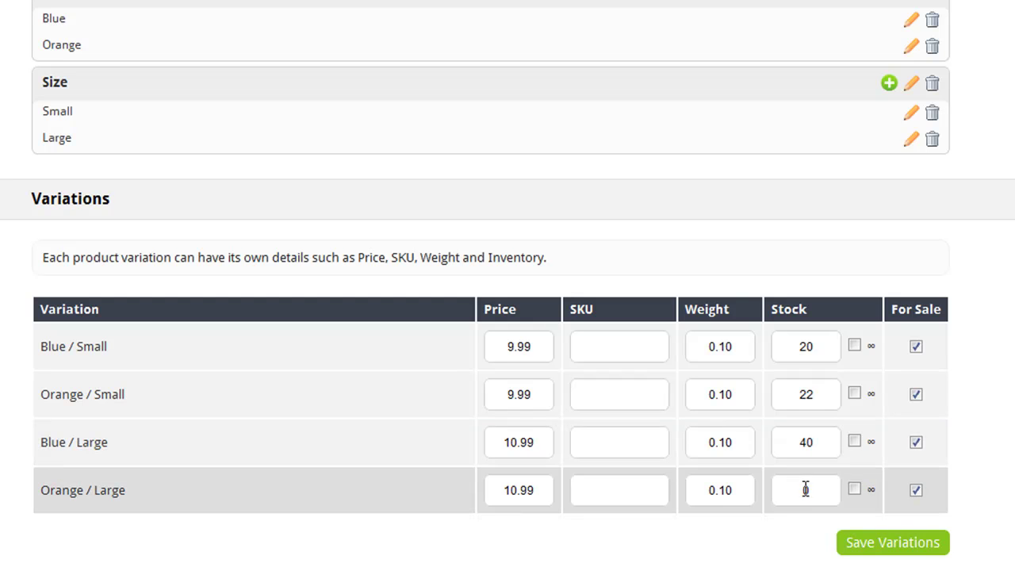
pyautogui.moveTo(803, 488); pyautogui.dragTo(817, 490)
pyautogui.write('2')
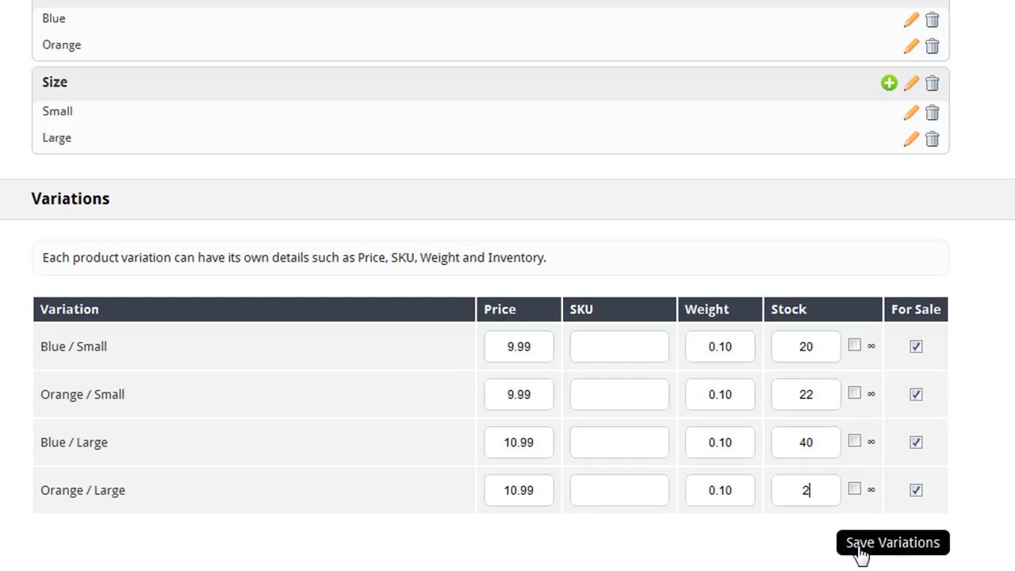
pyautogui.click(848, 547)
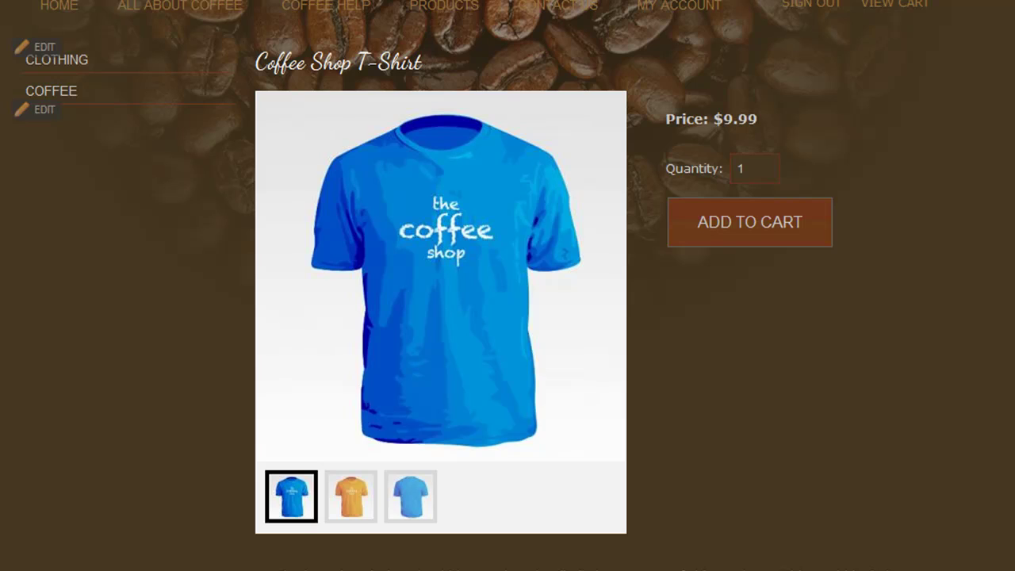
# Reload the storefront T-shirt page, pick Orange, and check that the price shows $10.99.
pyautogui.press('F5')
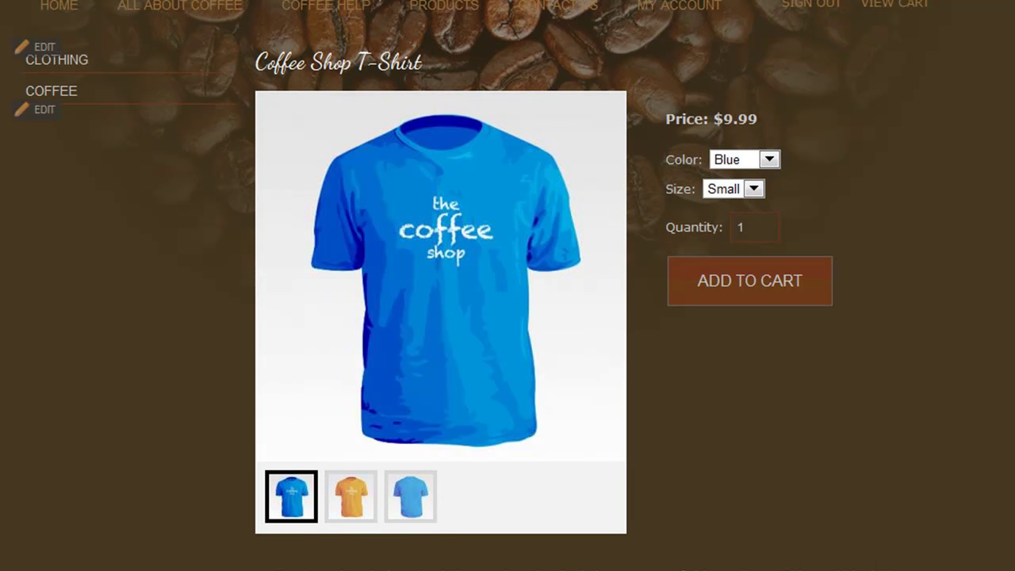
pyautogui.click(769, 159)
pyautogui.click(761, 194)
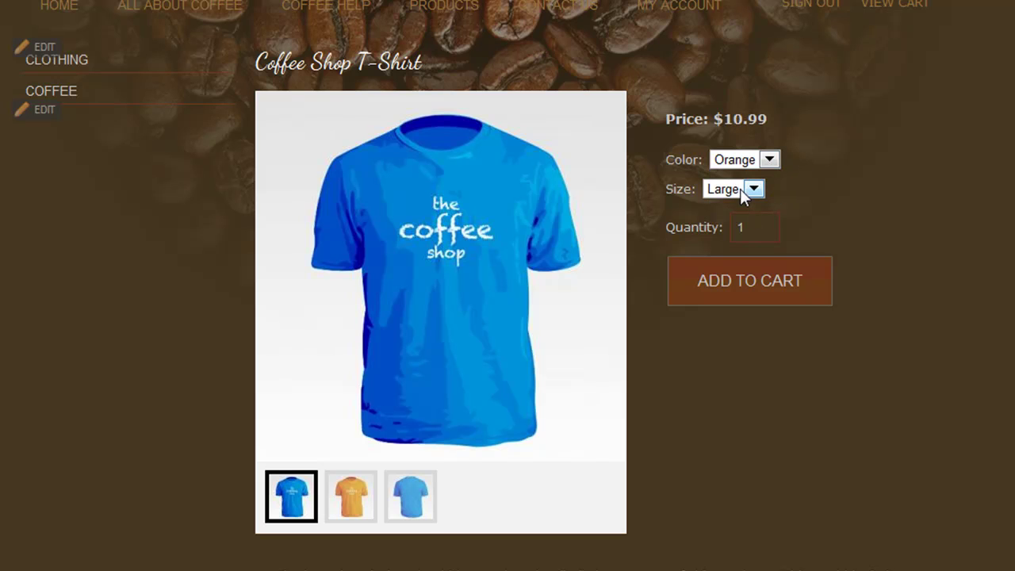
pyautogui.moveTo(716, 119); pyautogui.dragTo(772, 140)
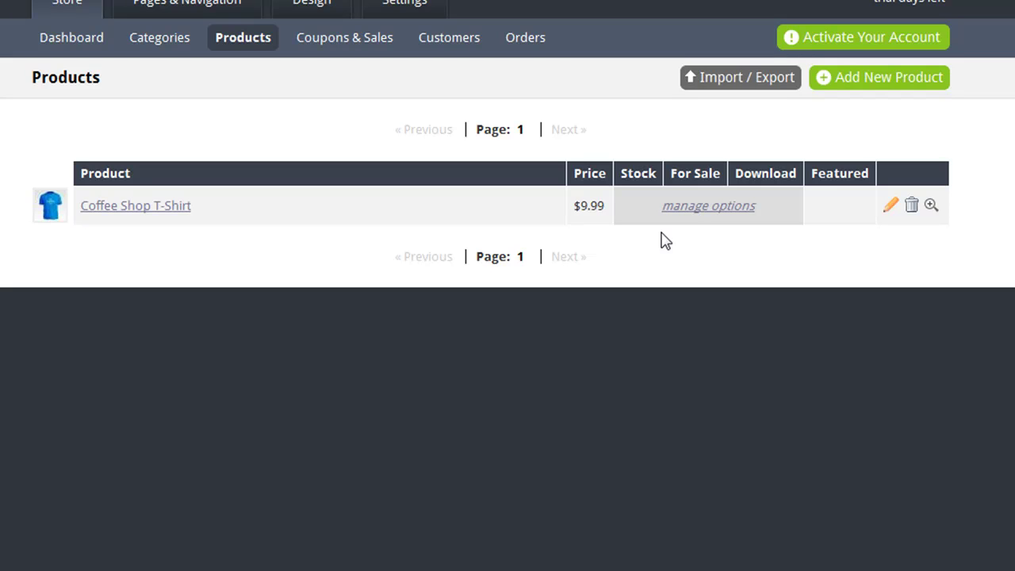
# Create a downloadable product named 'E-Book: Starting your own Cafe' with price 12.99.
pyautogui.click(896, 87)
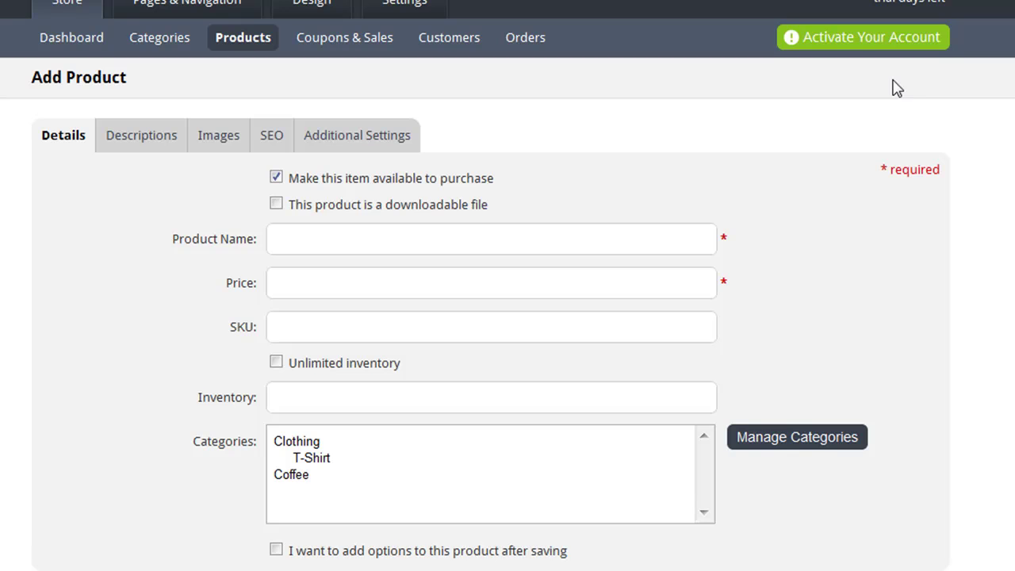
pyautogui.click(276, 204)
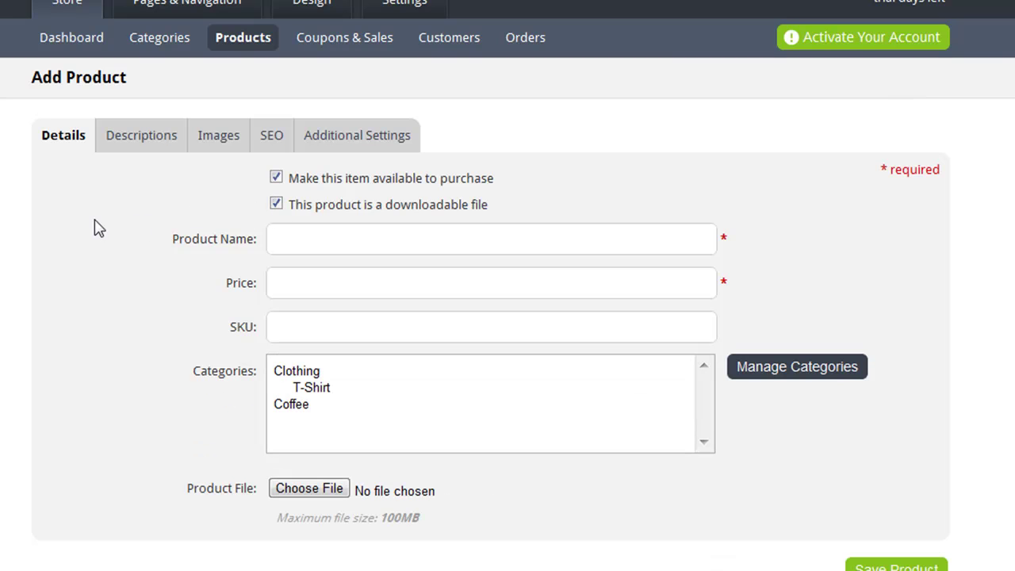
pyautogui.press('Tab')
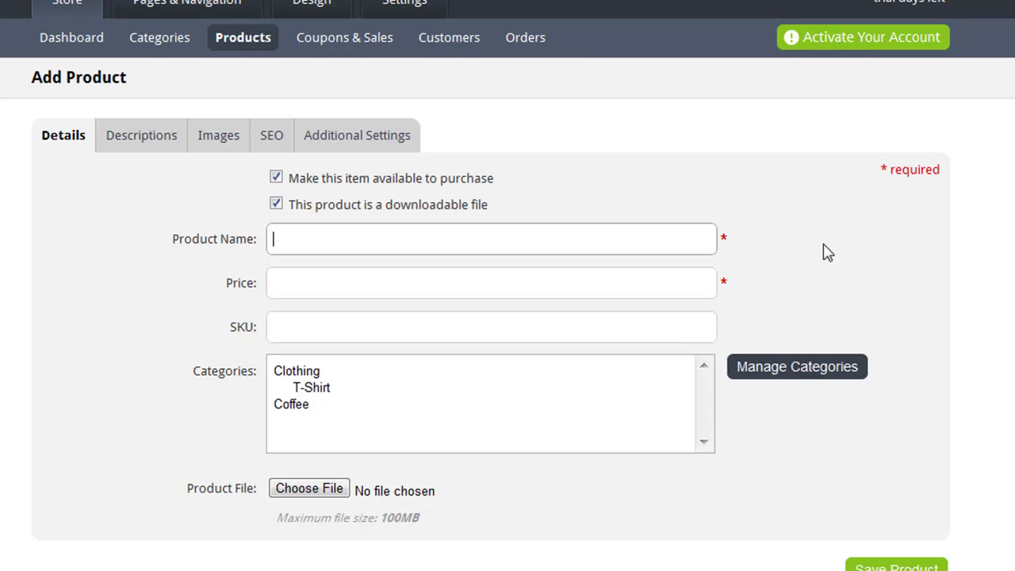
pyautogui.write('E-Book: Starting your own Cafe')
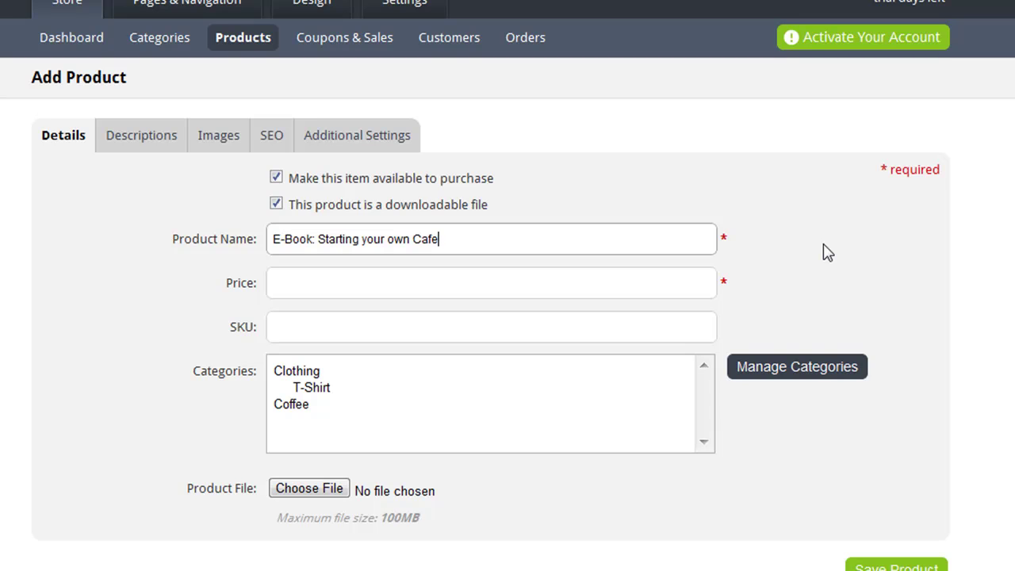
pyautogui.press('Tab')
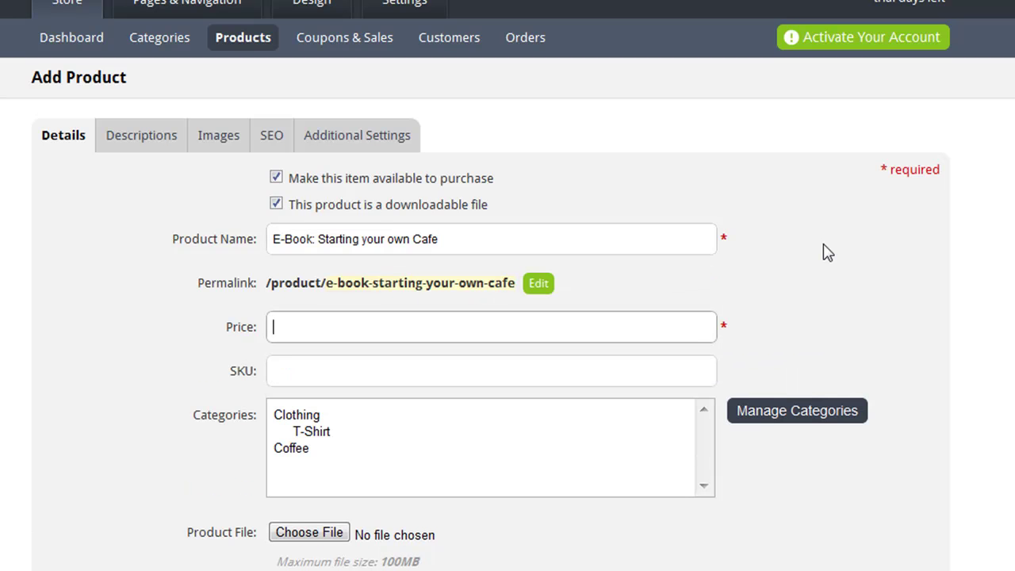
pyautogui.write('12.99')
pyautogui.press('Tab')
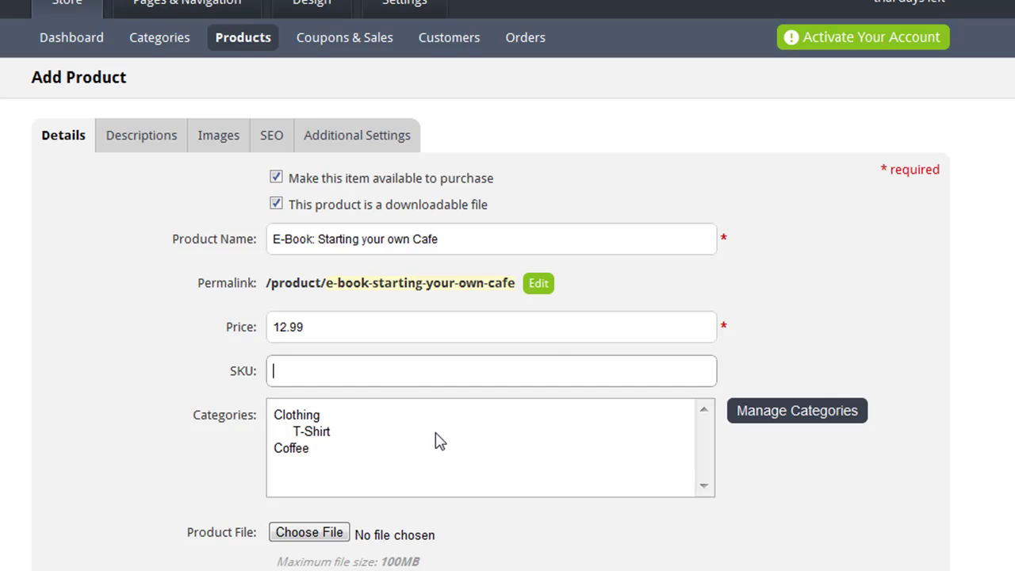
# Upload bookcover.png as the e-book product's image.
pyautogui.click(218, 139)
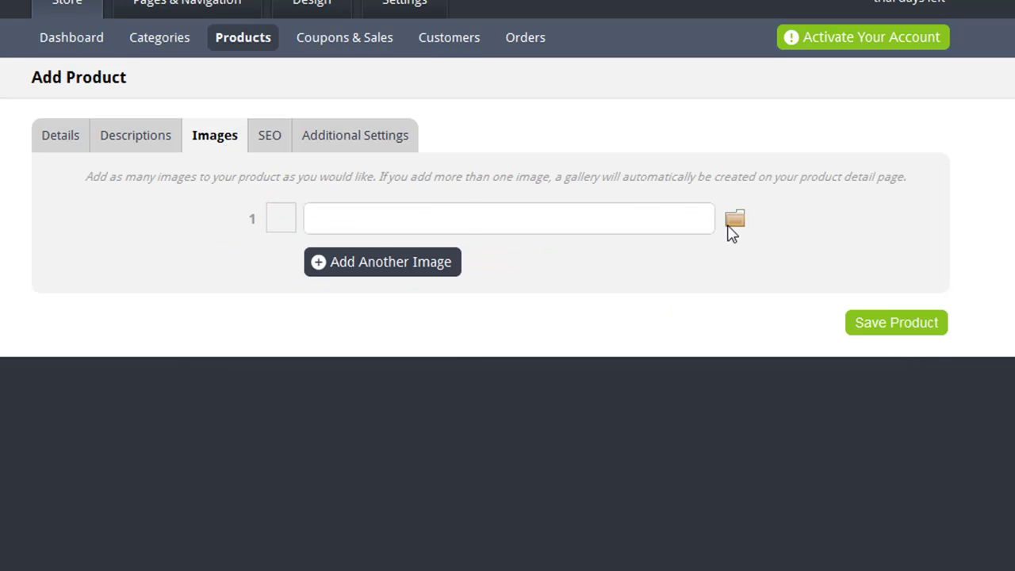
pyautogui.click(735, 222)
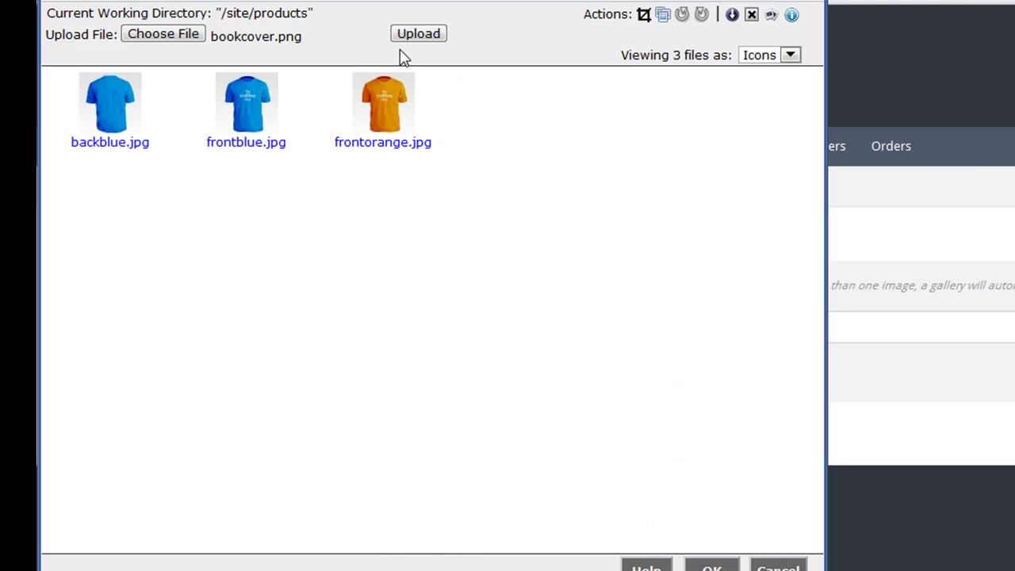
pyautogui.click(399, 40)
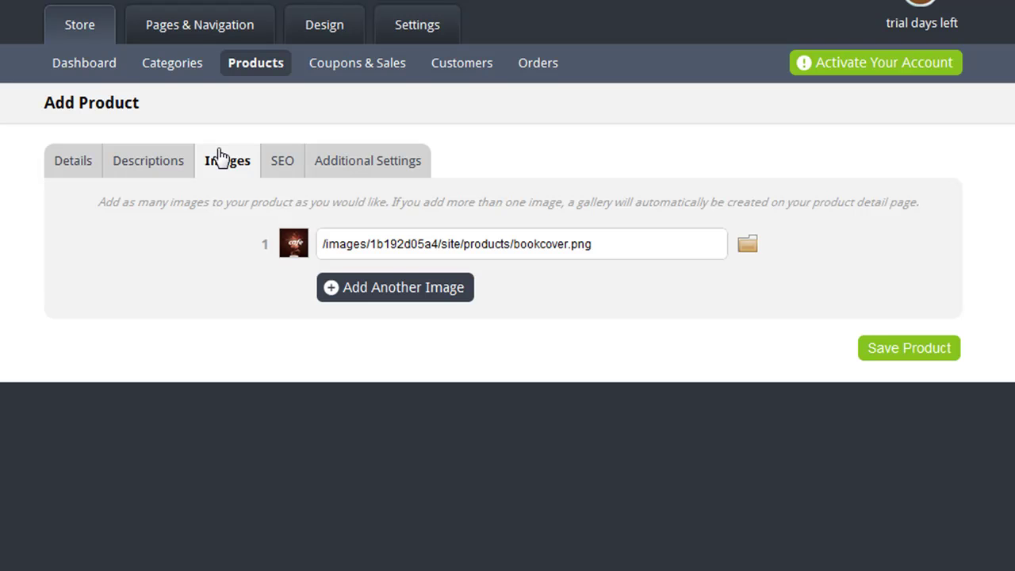
# Attach selling_coffe.epub as the e-book's download file and save the product.
pyautogui.click(75, 169)
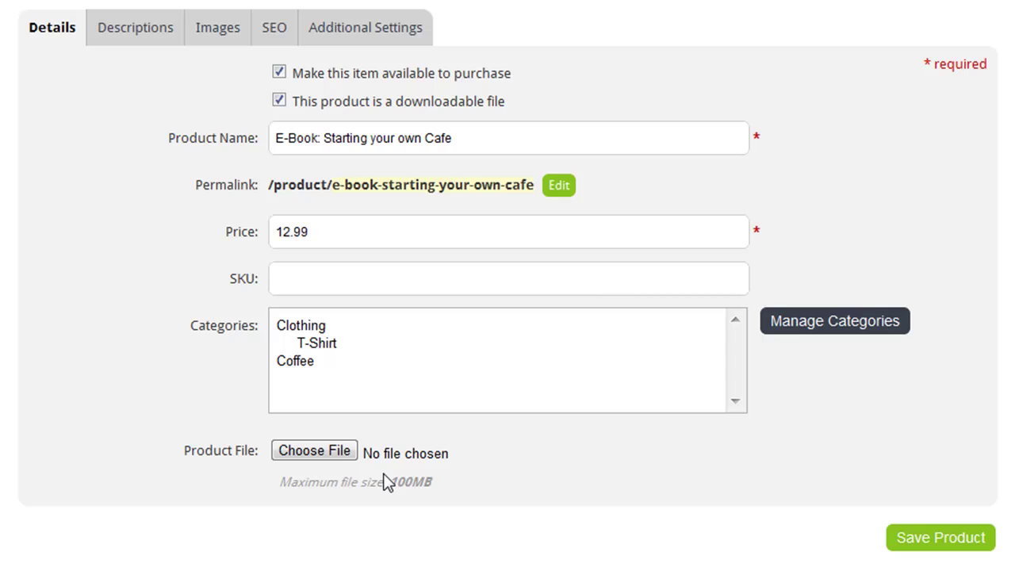
pyautogui.click(314, 450)
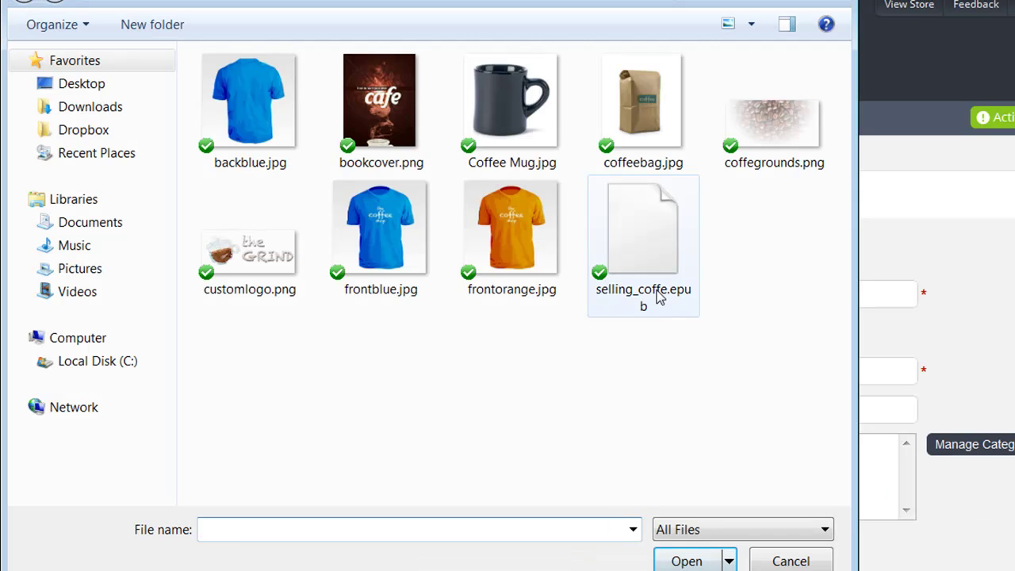
pyautogui.doubleClick(657, 297)
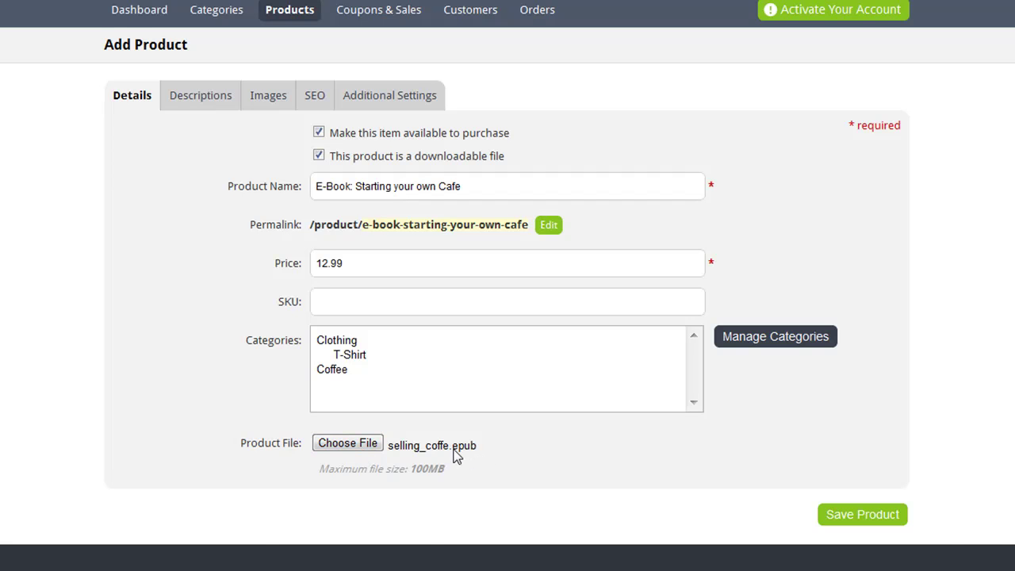
pyautogui.click(844, 514)
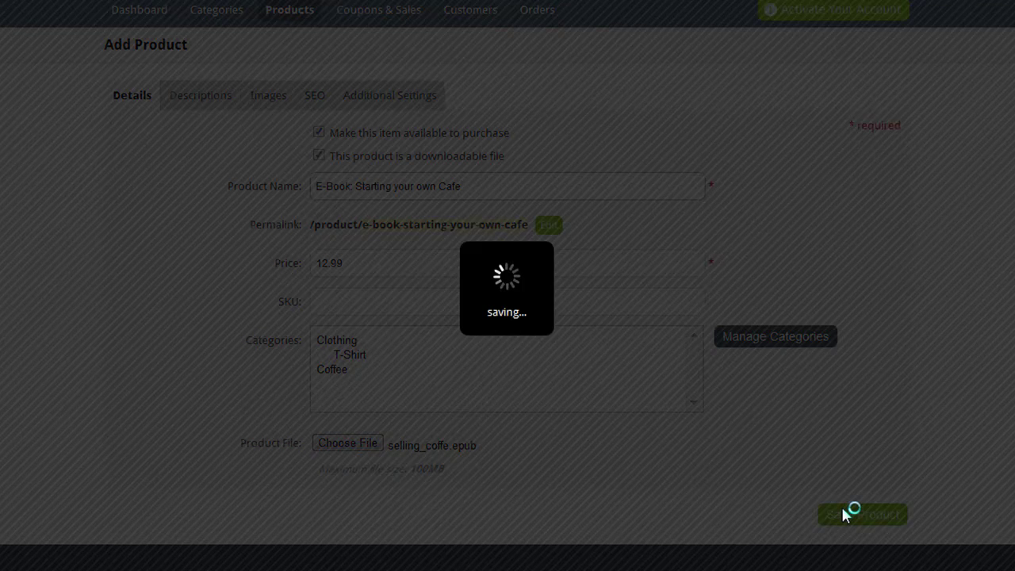